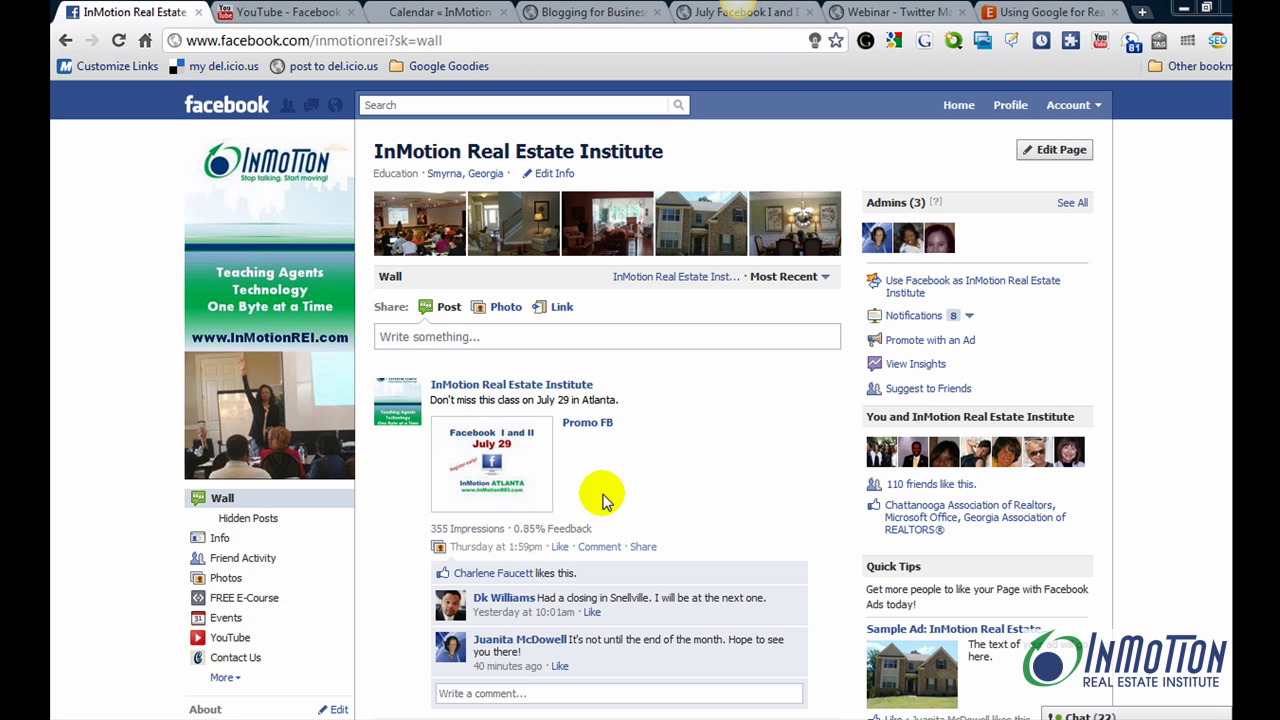
Open Edit Page for the InMotion Real Estate Institute page
left_click(1059, 152)
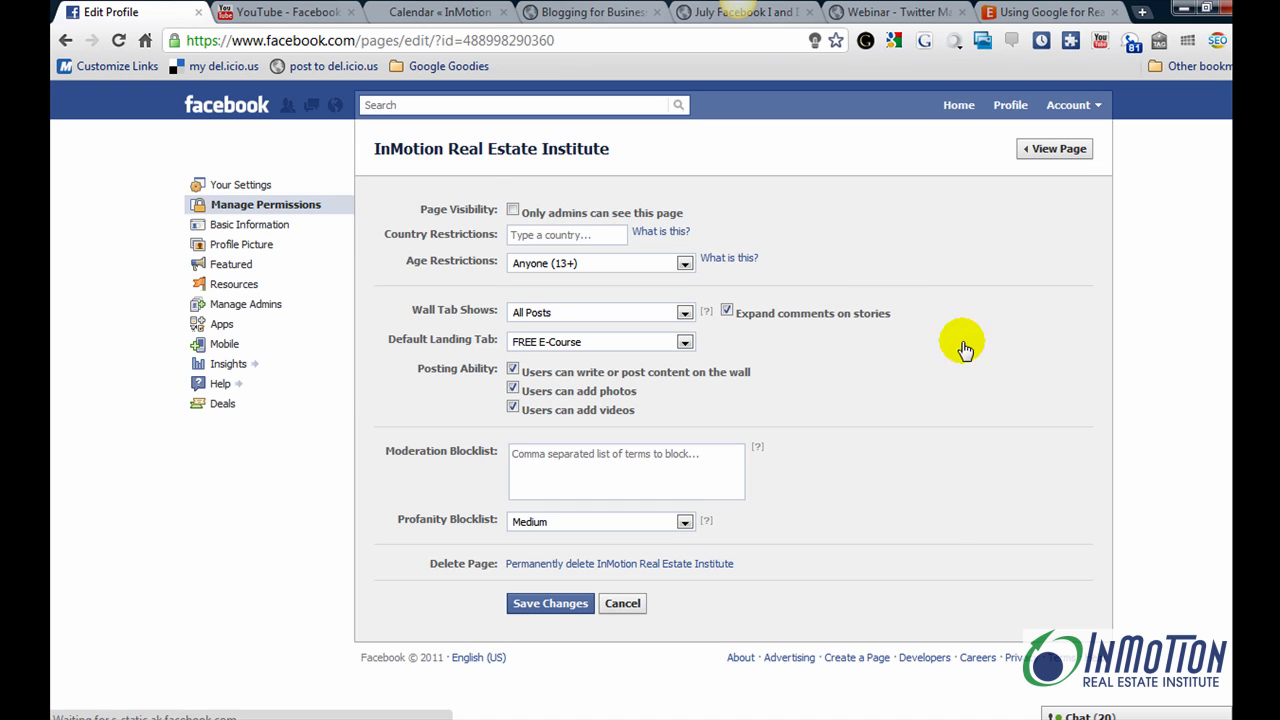
Show the page's added apps and go to Browse more applications in the App Directory
left_click(227, 328)
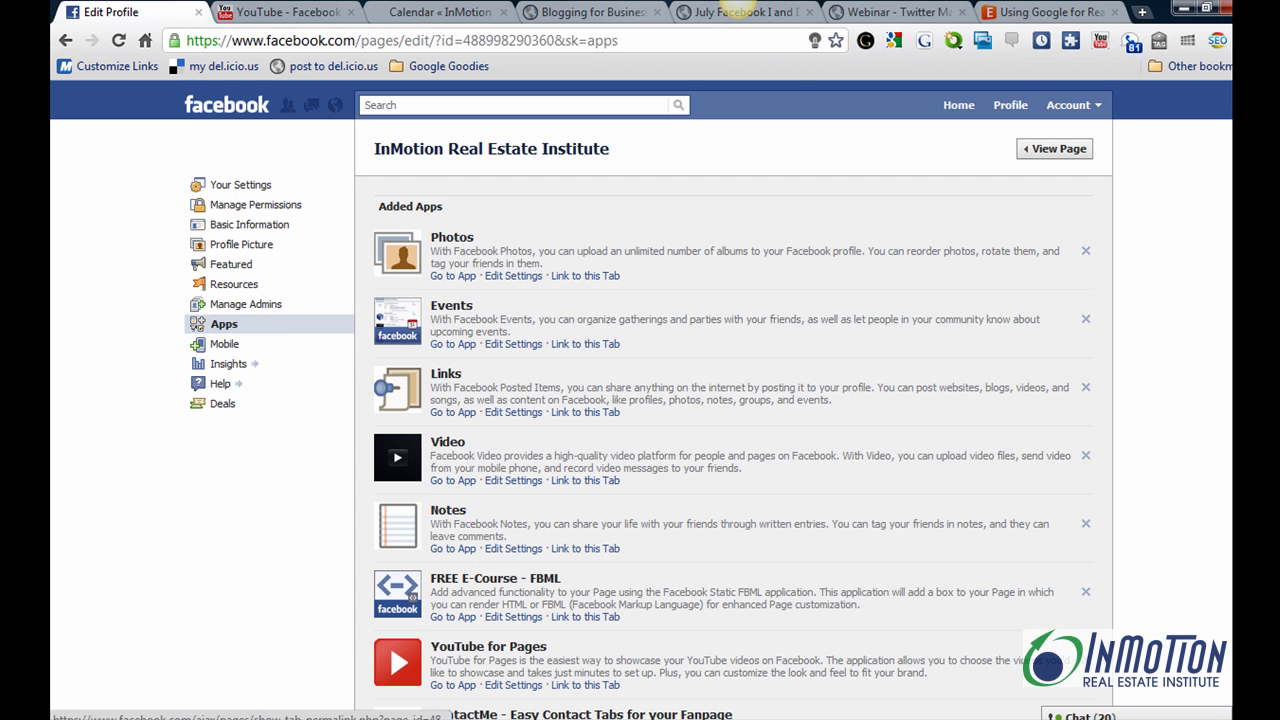
scroll(742, 9, "down", 8)
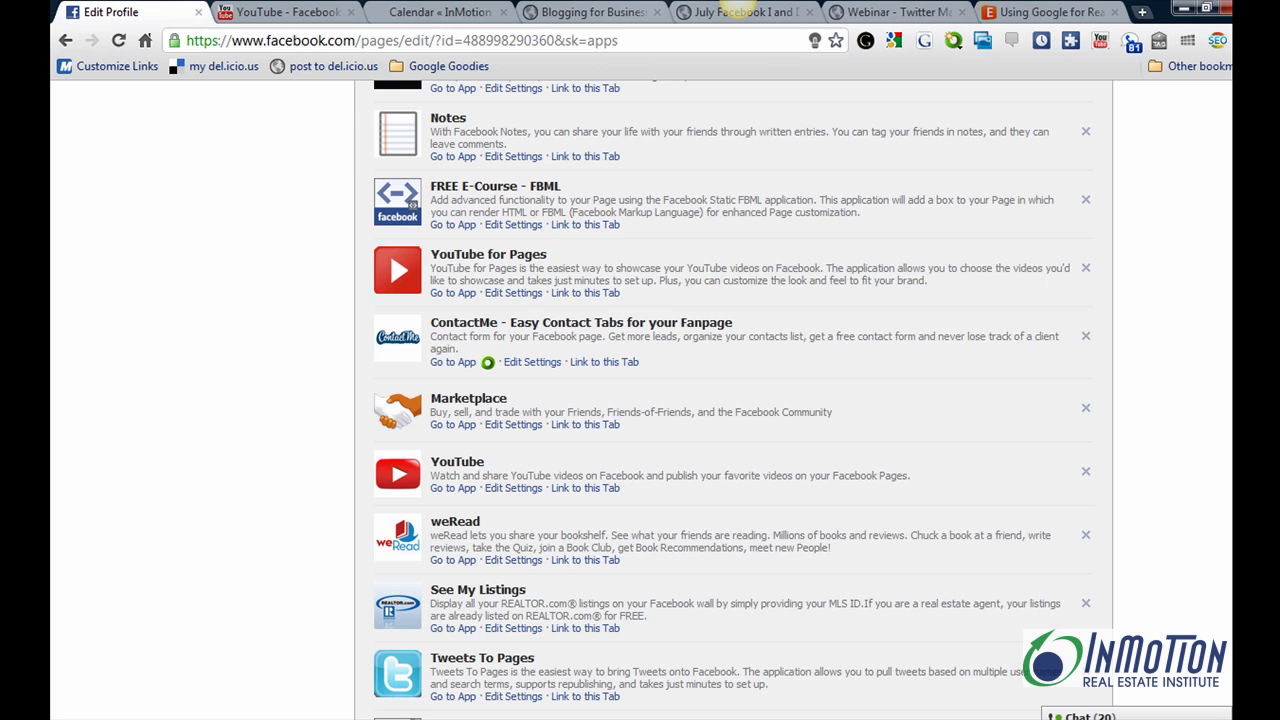
scroll(742, 9, "down", 2)
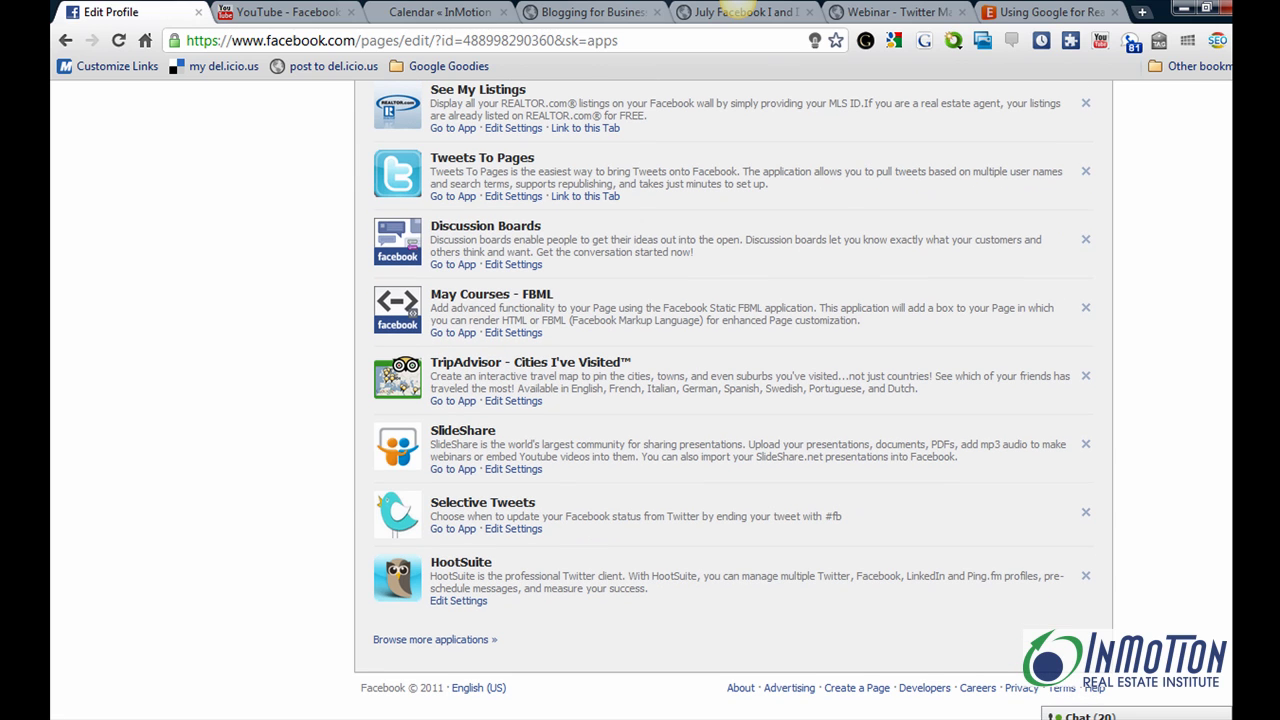
left_click(428, 640)
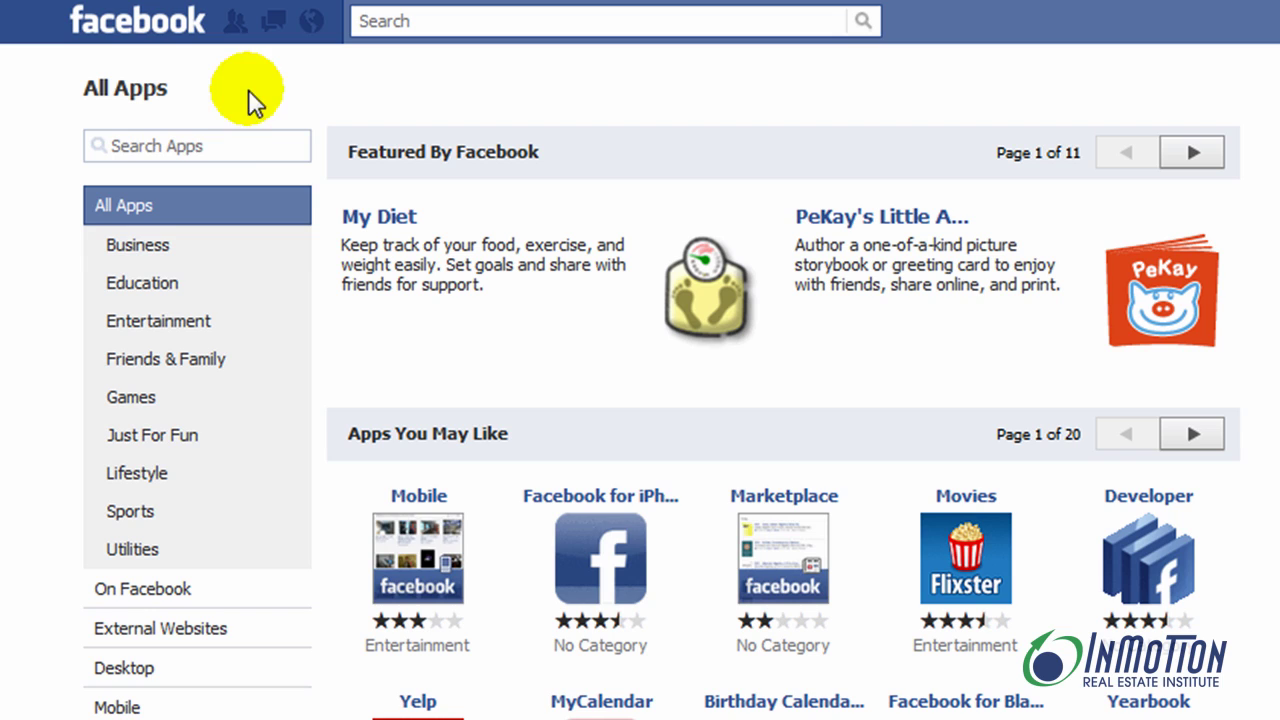
Search the app directory for 'events calendar' and open the top Events Calendar result
left_click(234, 140)
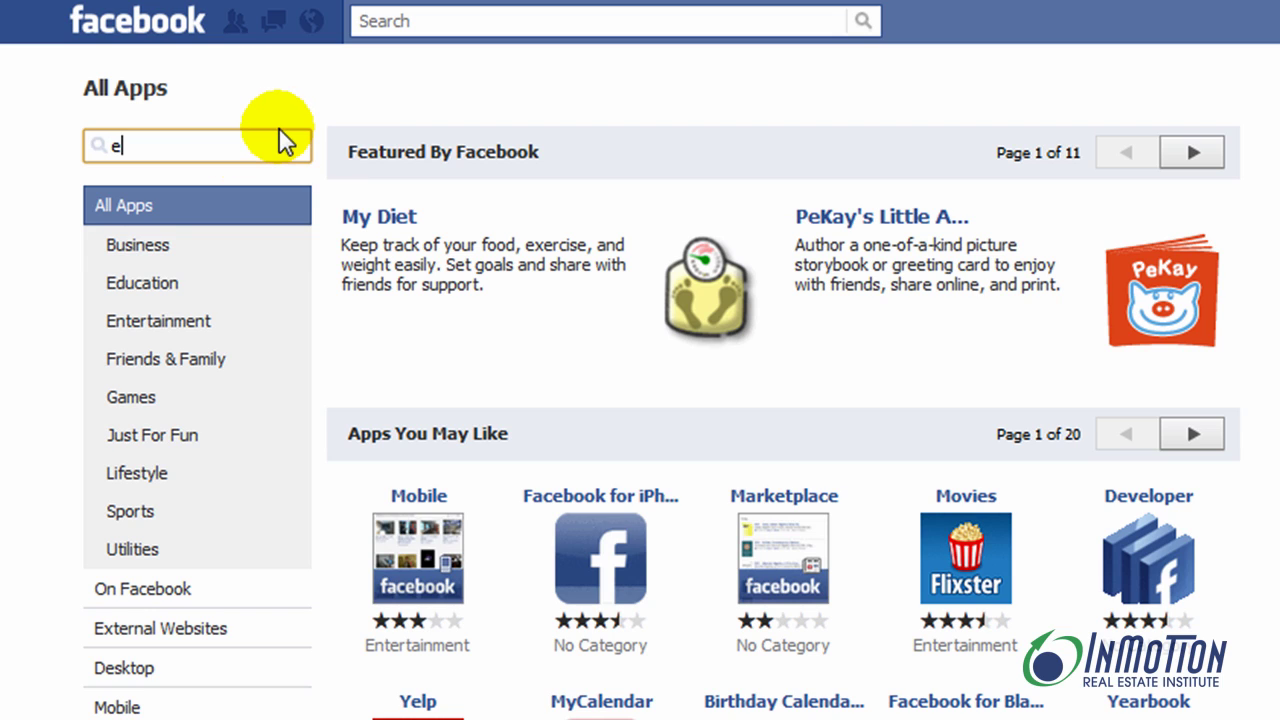
type("events calendar")
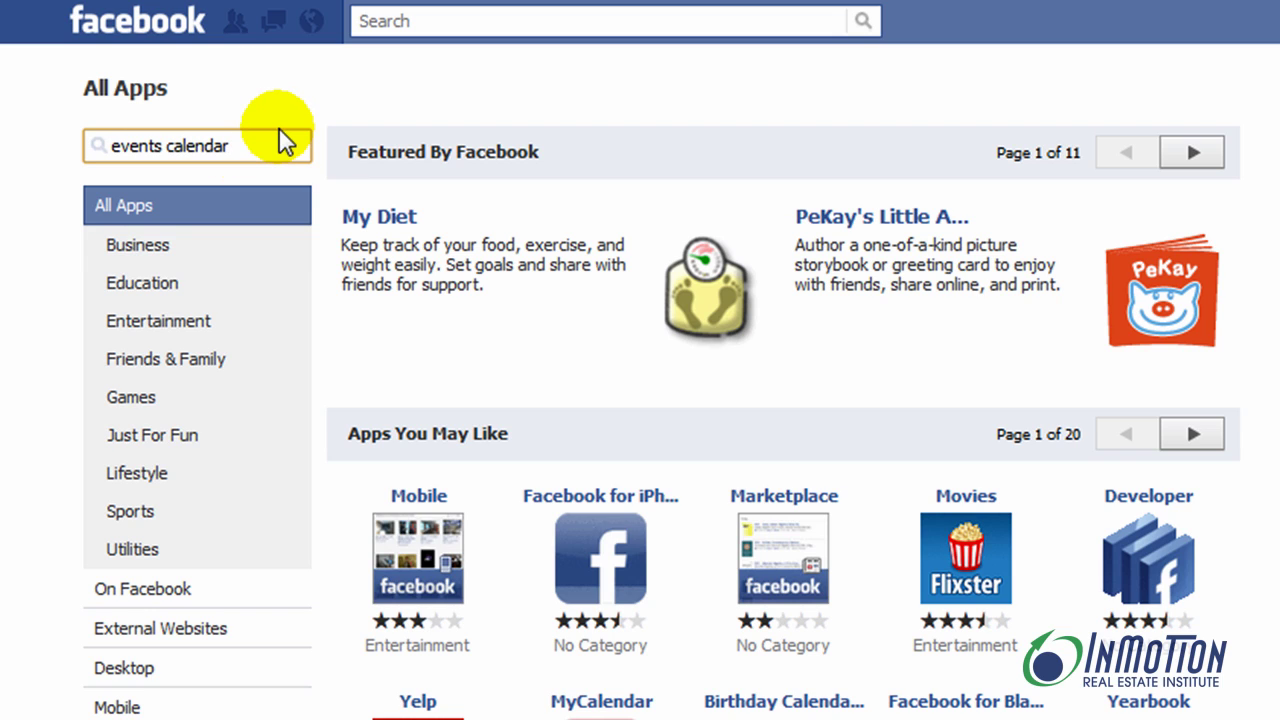
key("Return")
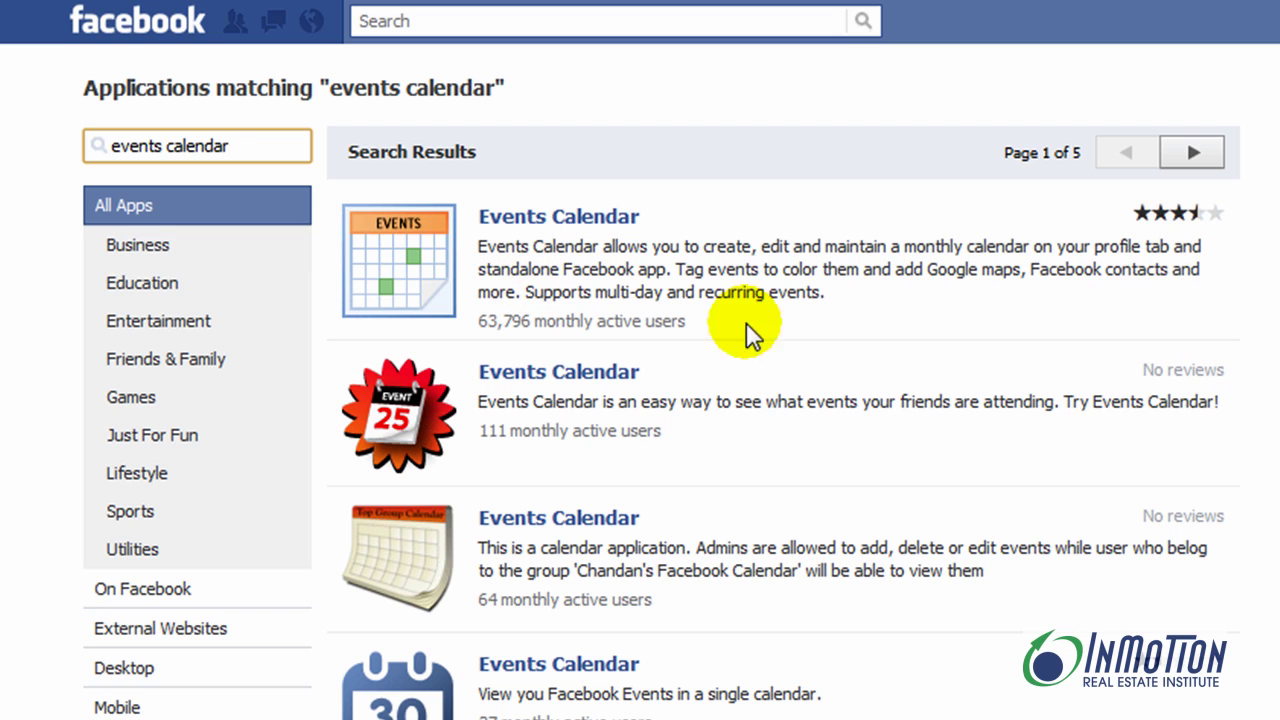
left_click(400, 258)
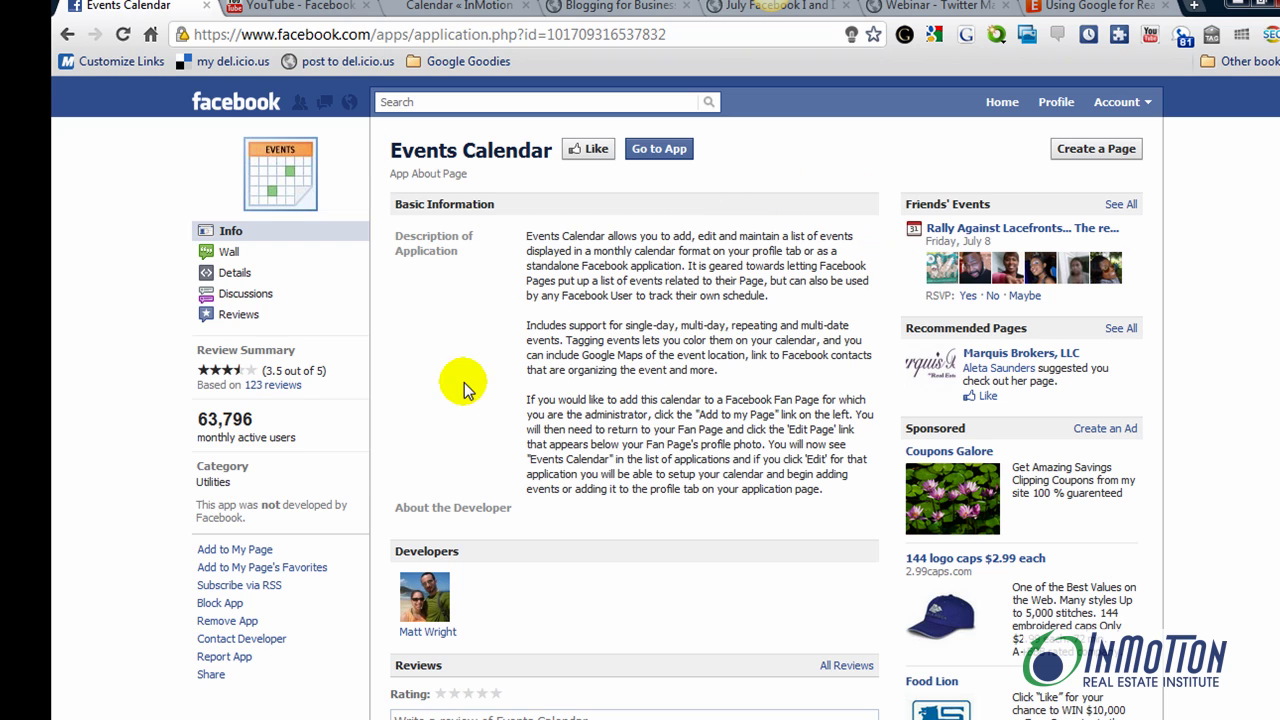
Add Events Calendar to the InMotion Real Estate Institute page, then close the pages list
left_click(251, 553)
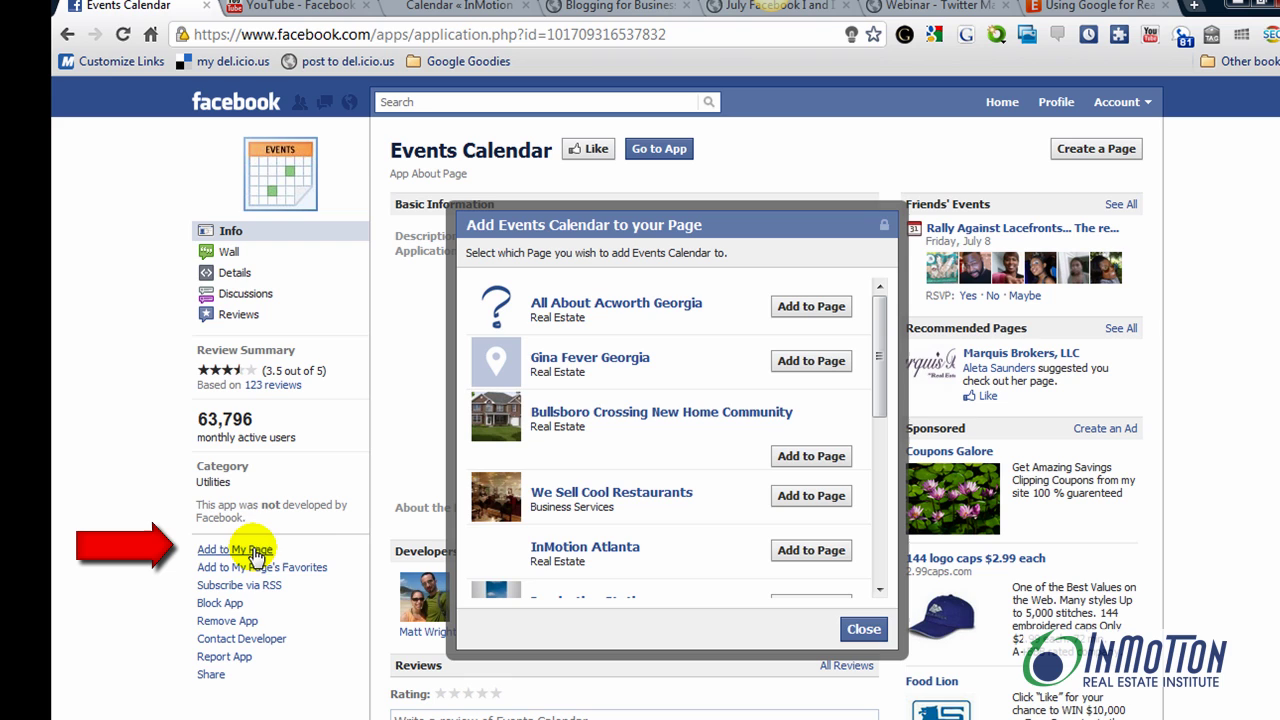
left_click_drag(880, 330, 857, 429)
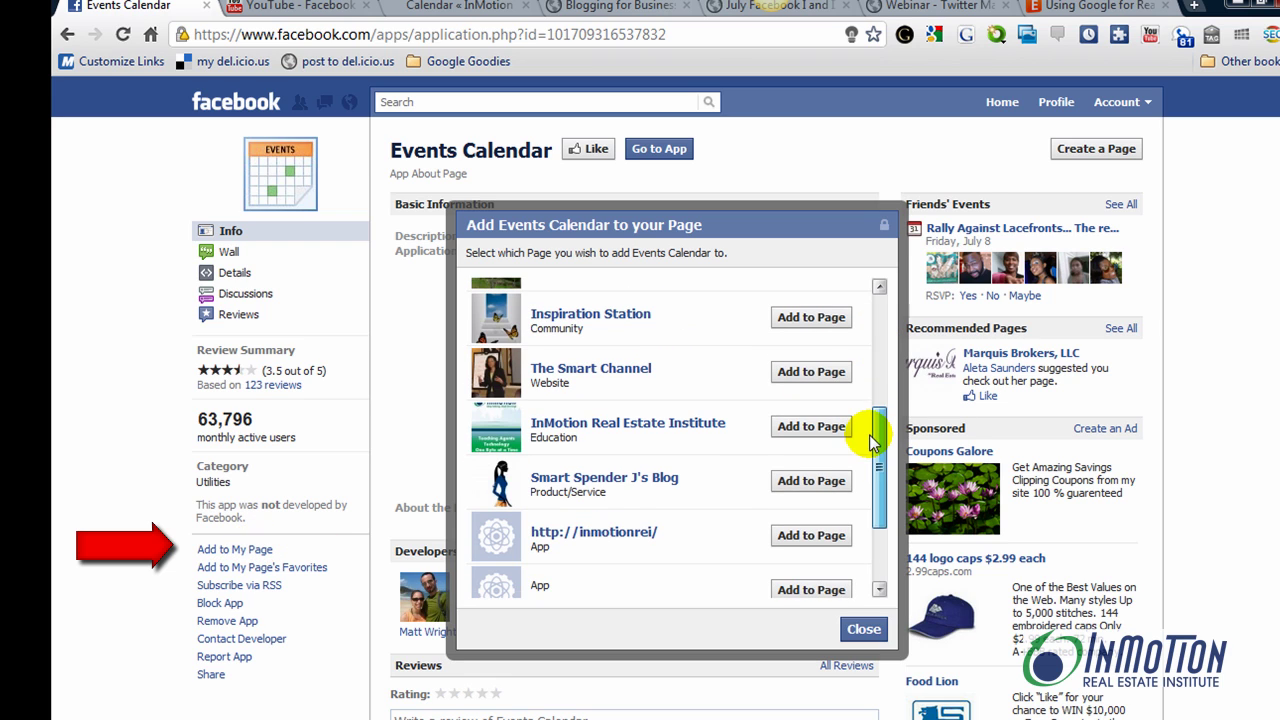
left_click(792, 432)
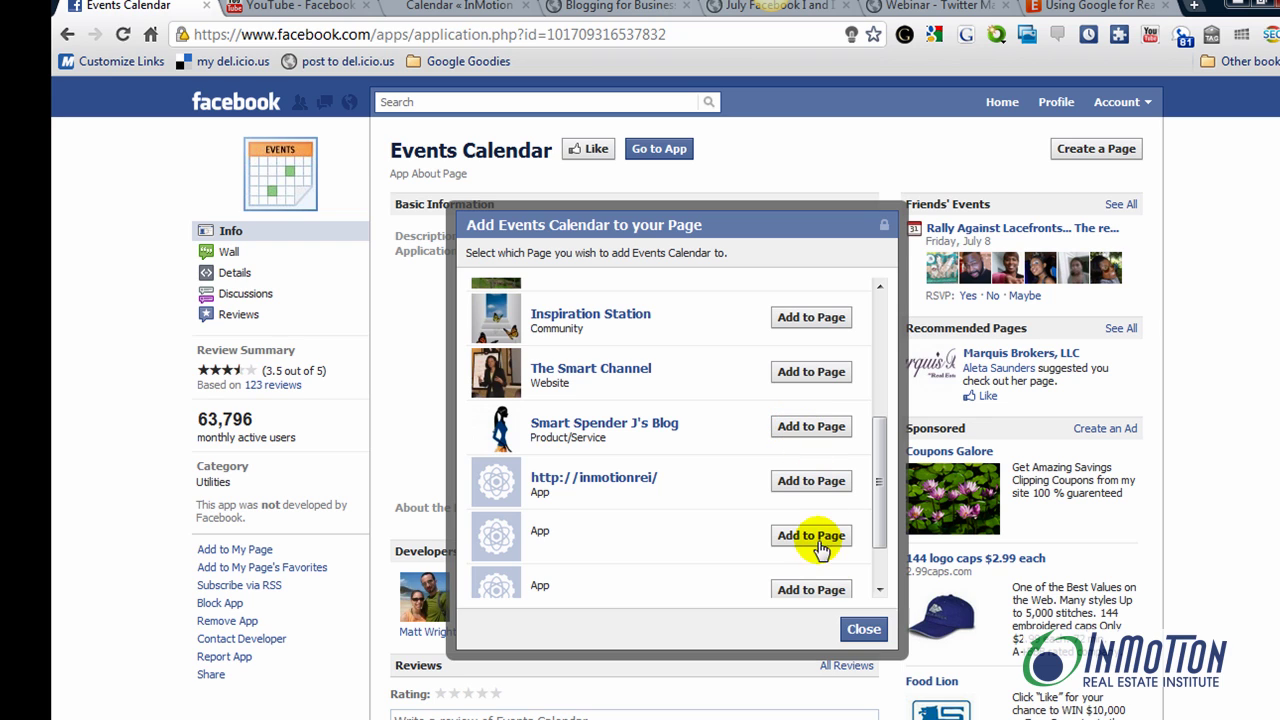
left_click(866, 630)
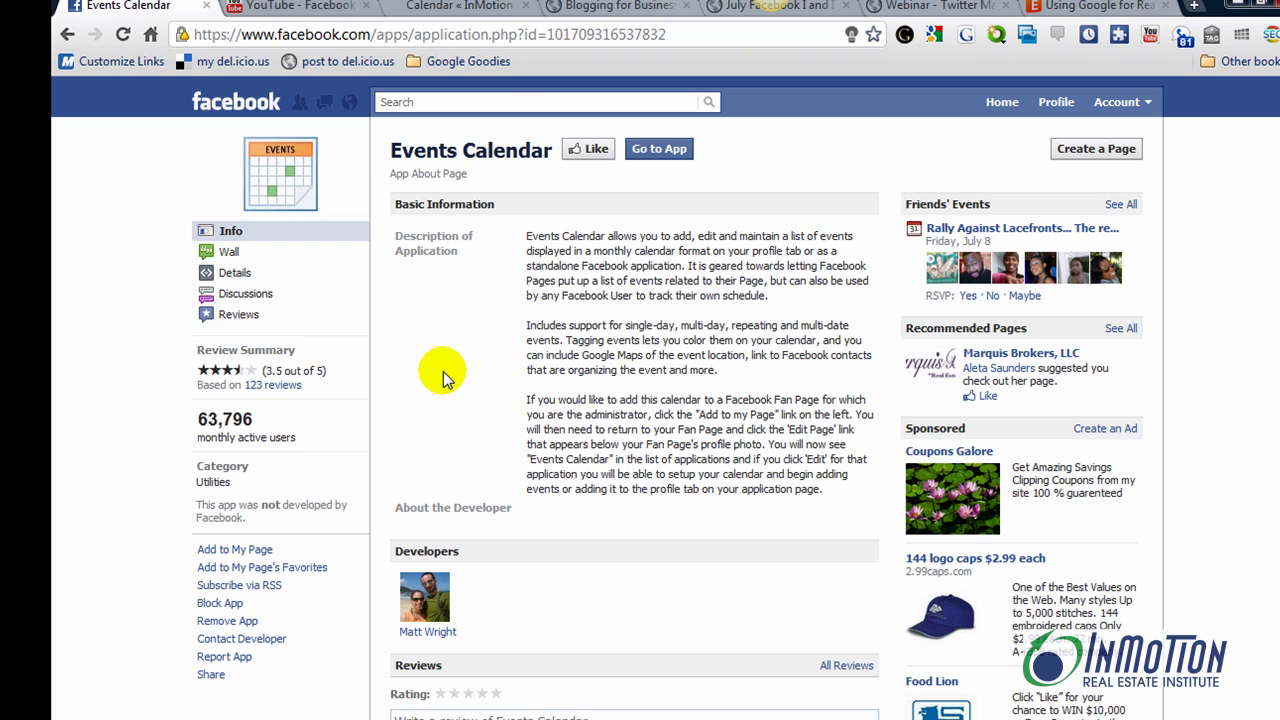
Go to InMotion Real Estate Institute via search 'in' and open its Calendar tab under More
left_click(470, 101)
type("in")
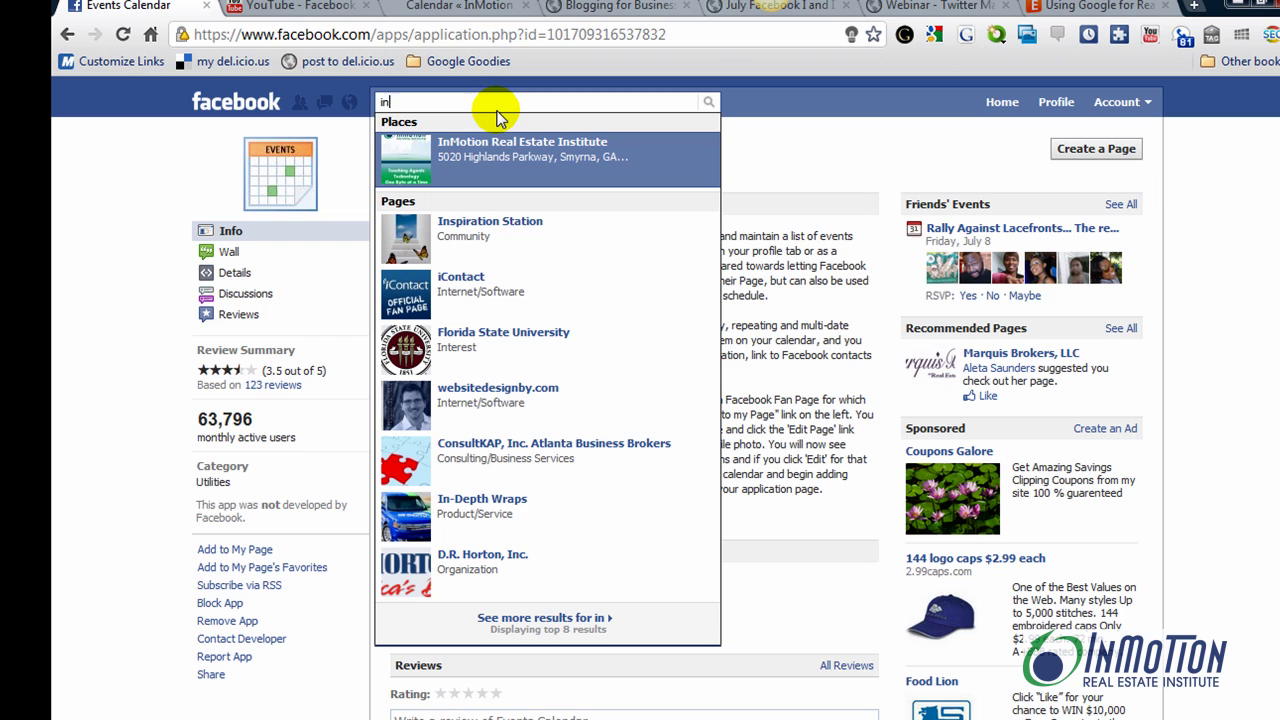
left_click(497, 150)
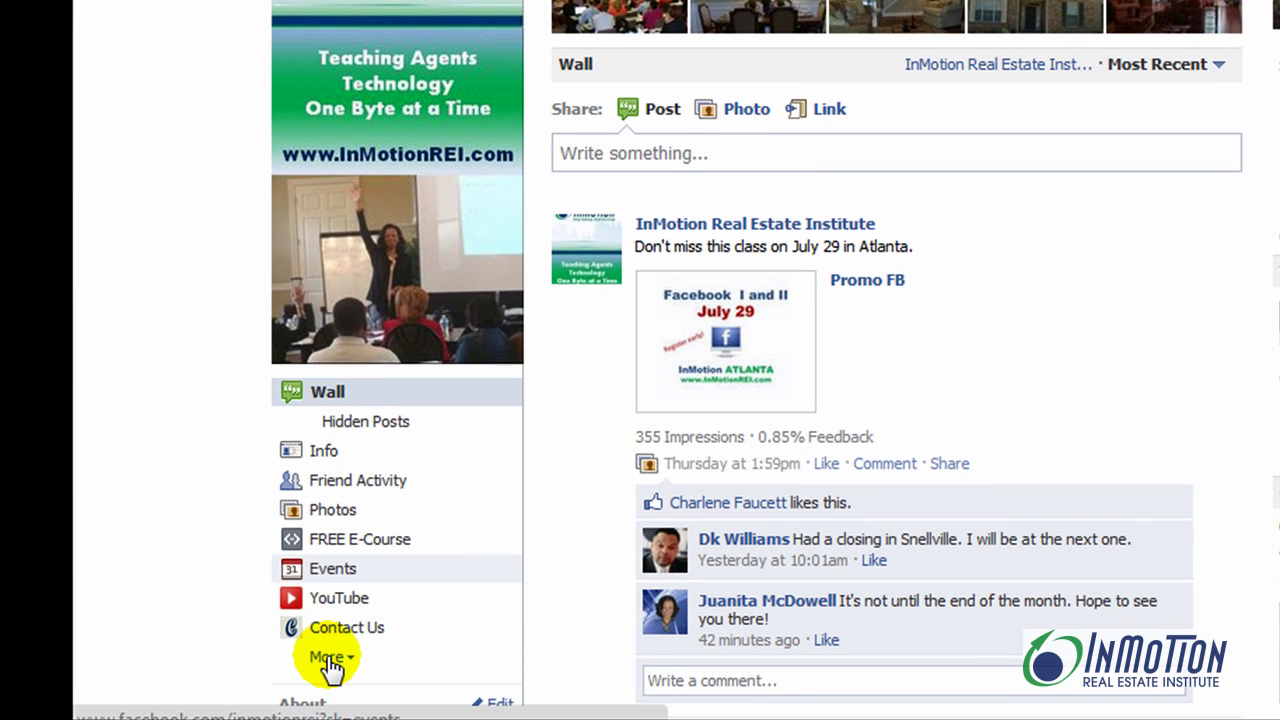
left_click(330, 658)
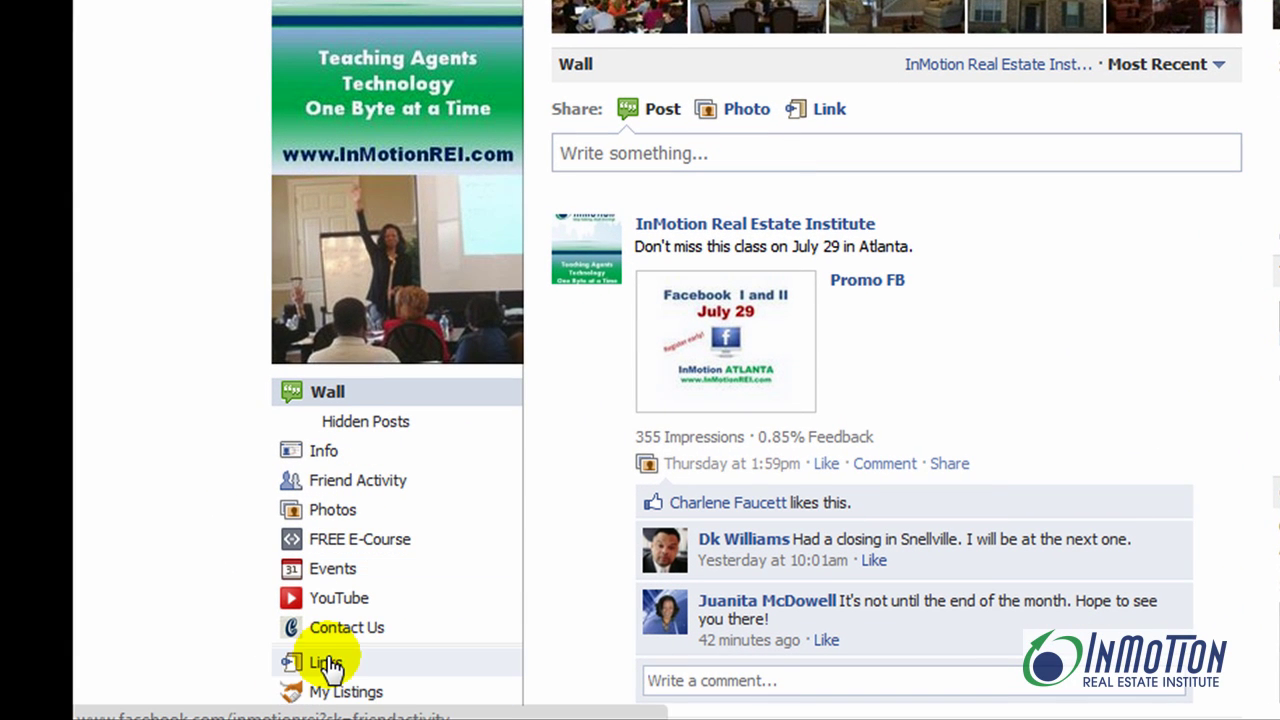
scroll(330, 660, "down", 6)
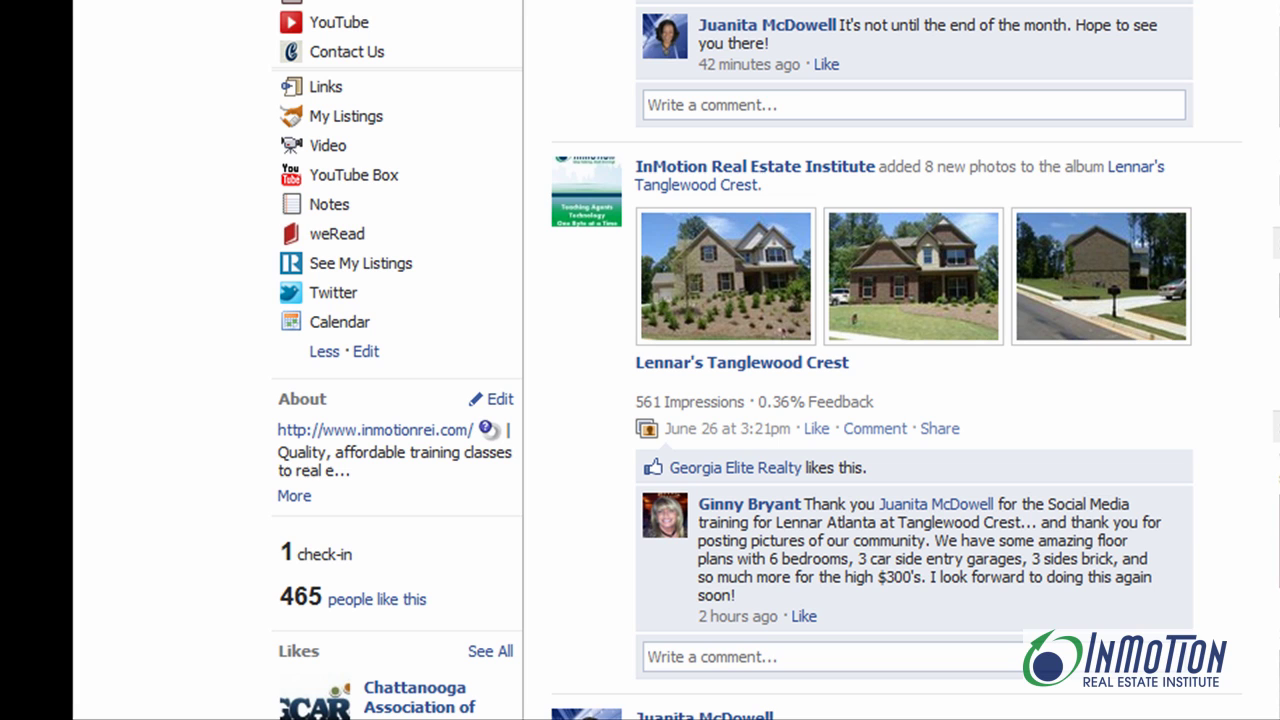
left_click(335, 330)
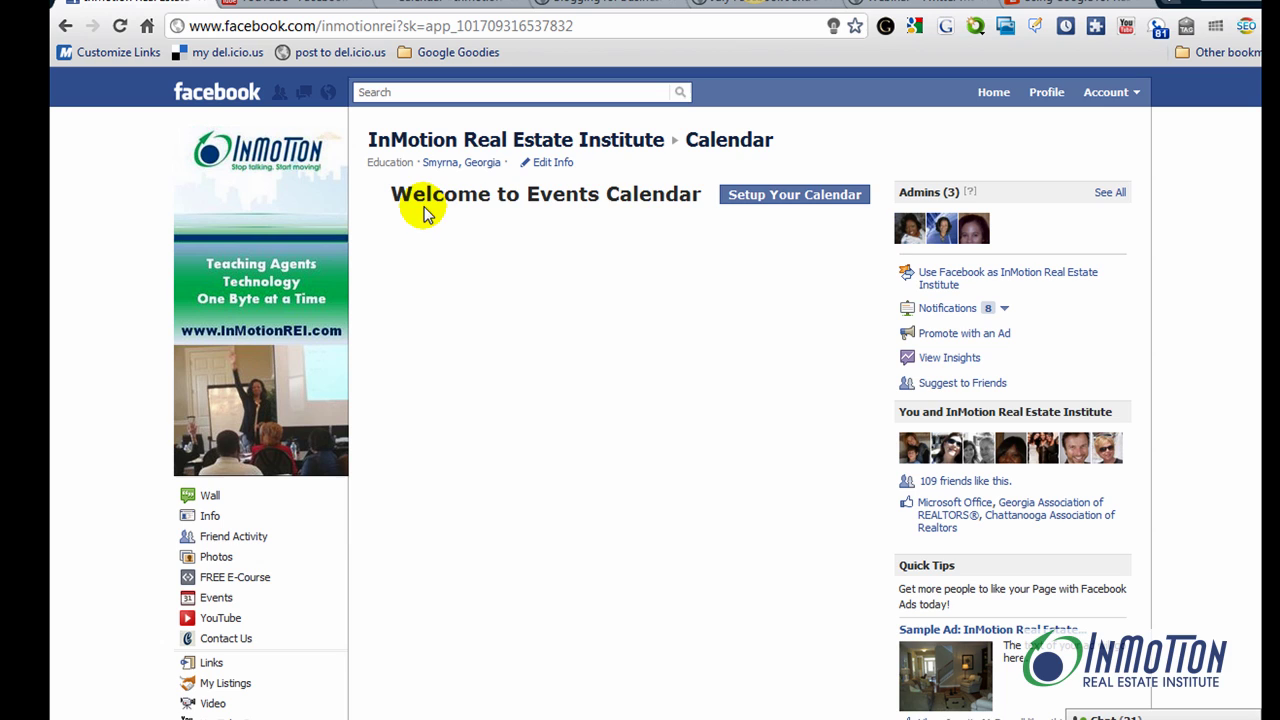
Set up the calendar with privacy 'Allow anyone to view my calendar' and create it
left_click(795, 196)
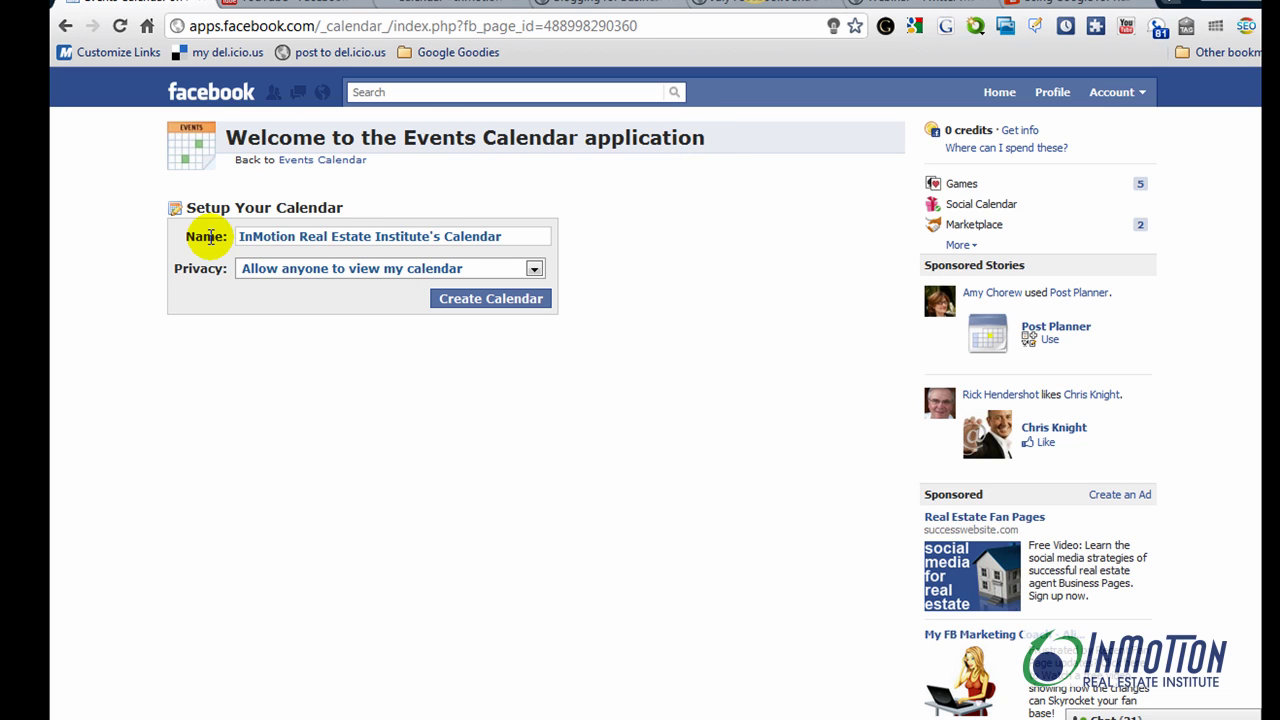
left_click(534, 270)
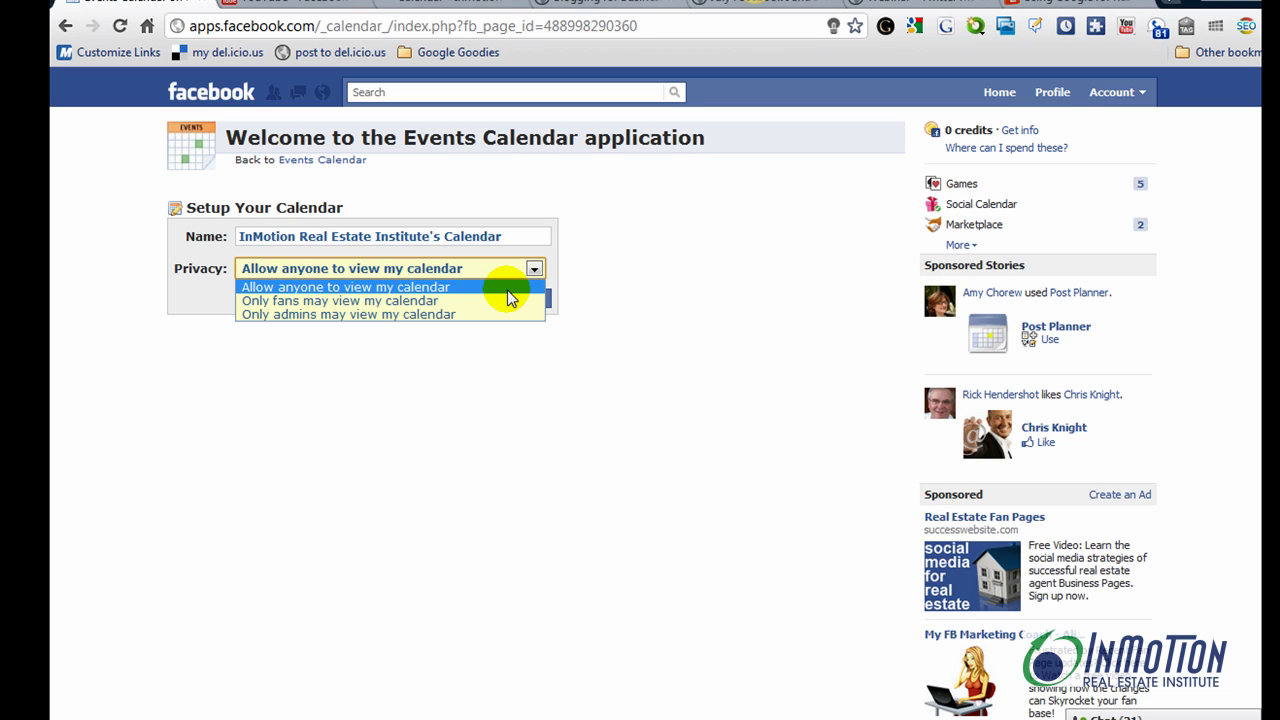
left_click(507, 290)
left_click(505, 298)
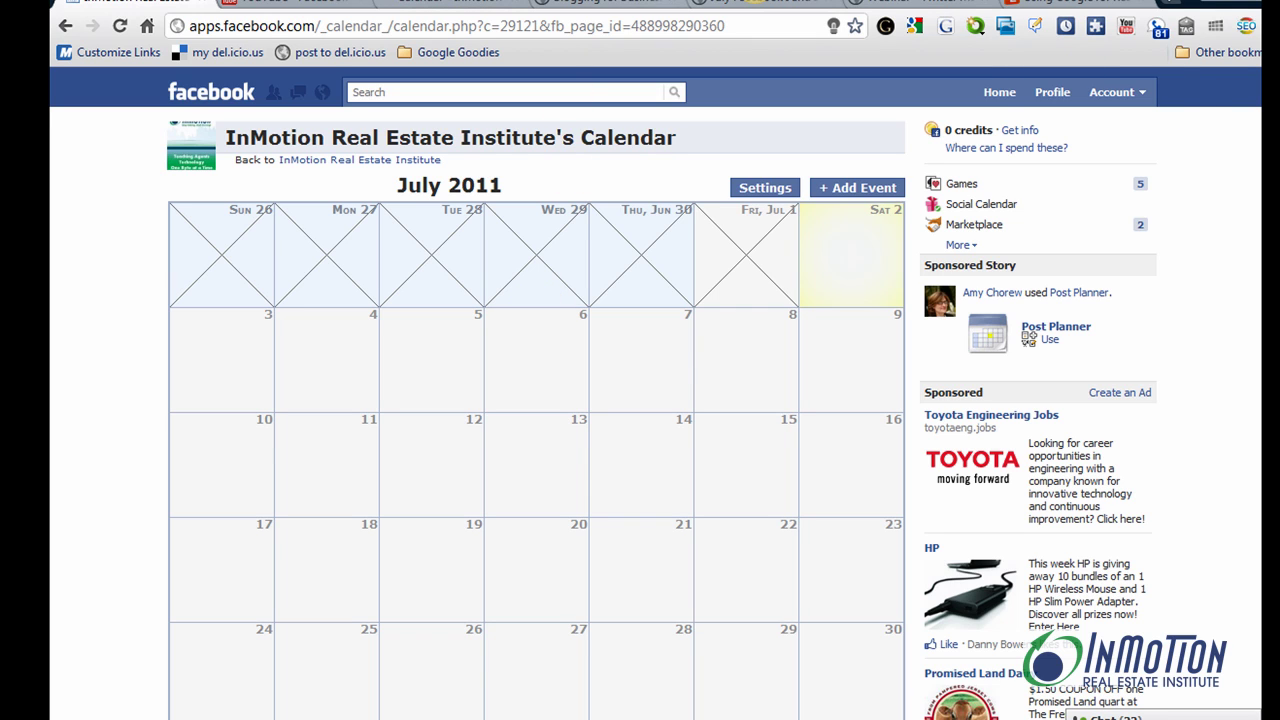
scroll(1183, 108, "down", 2)
scroll(1100, 112, "up", 1)
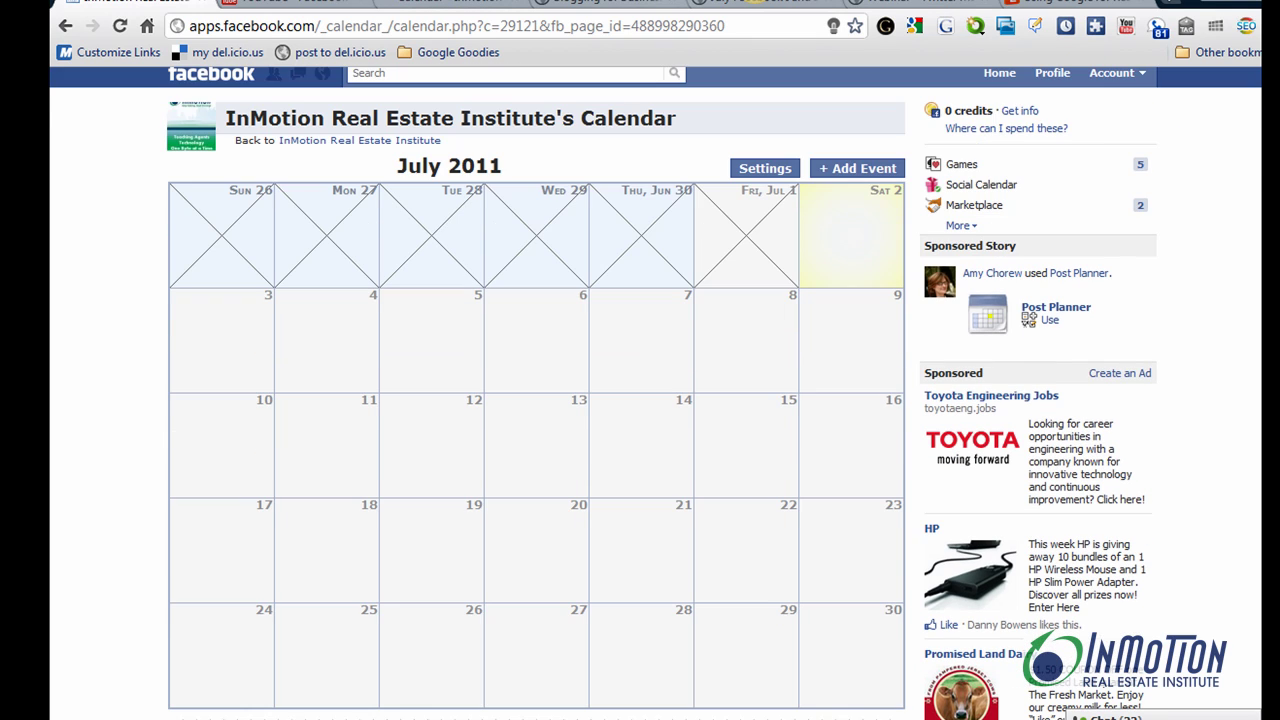
Add a new calendar event named 'Facebook Training Day'
left_click(848, 170)
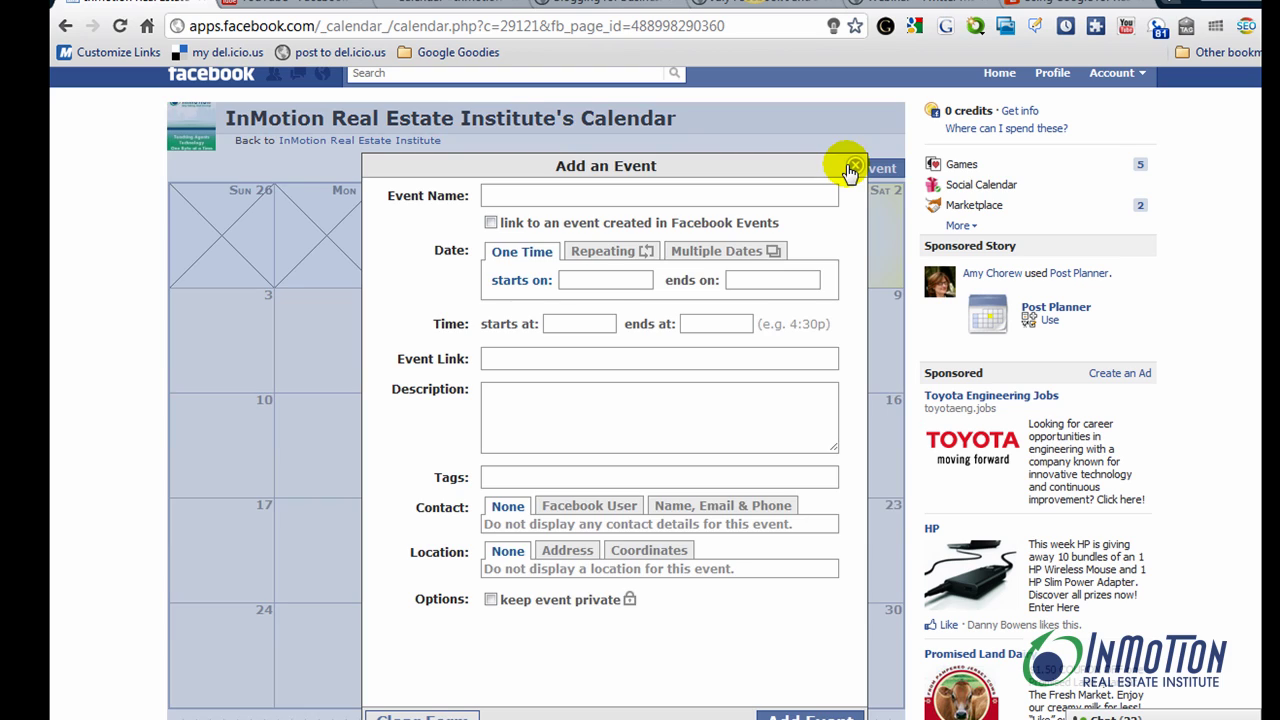
left_click(515, 196)
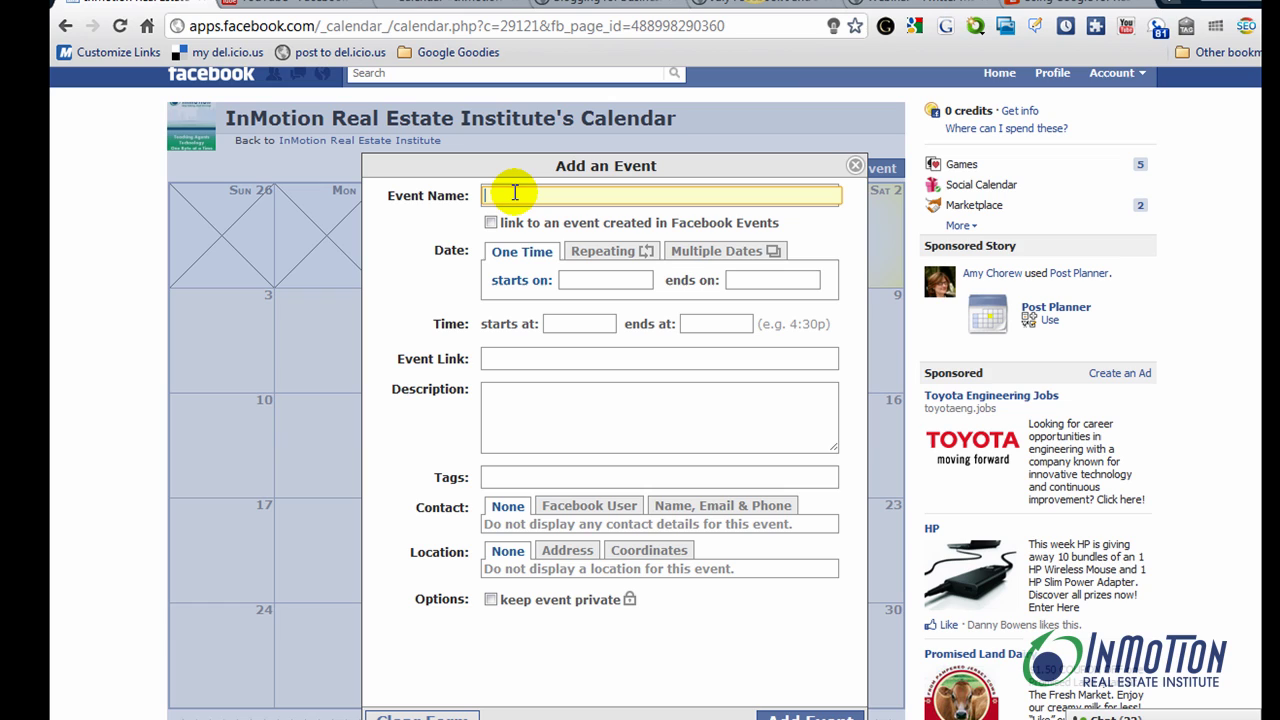
type("Face")
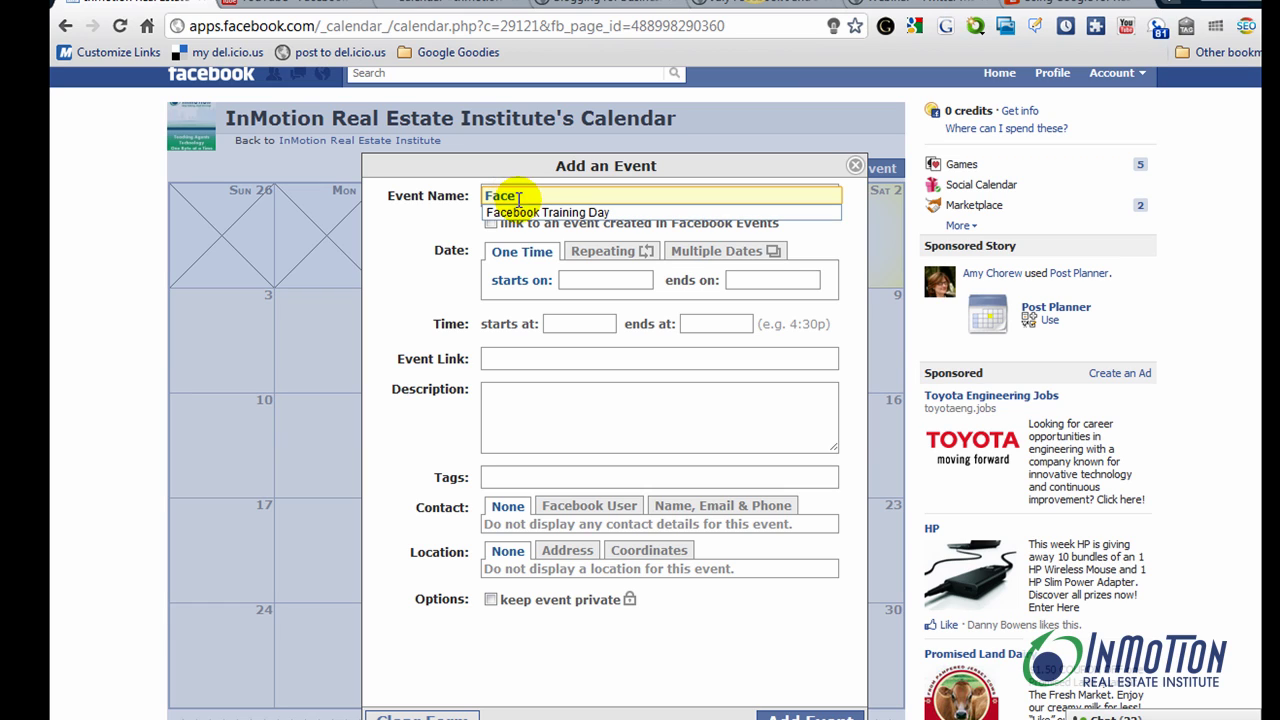
left_click(522, 212)
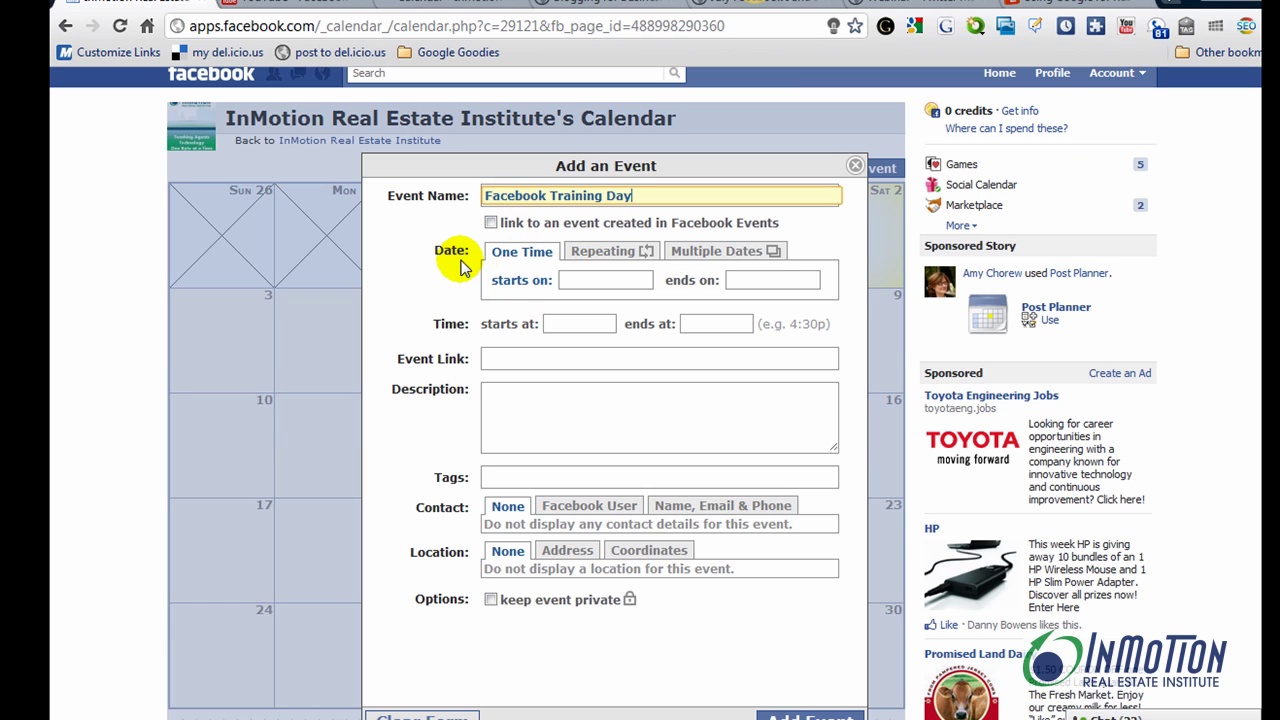
Set the event to run on July 29, 2011 from 9:30A to 4:45PM
left_click(573, 279)
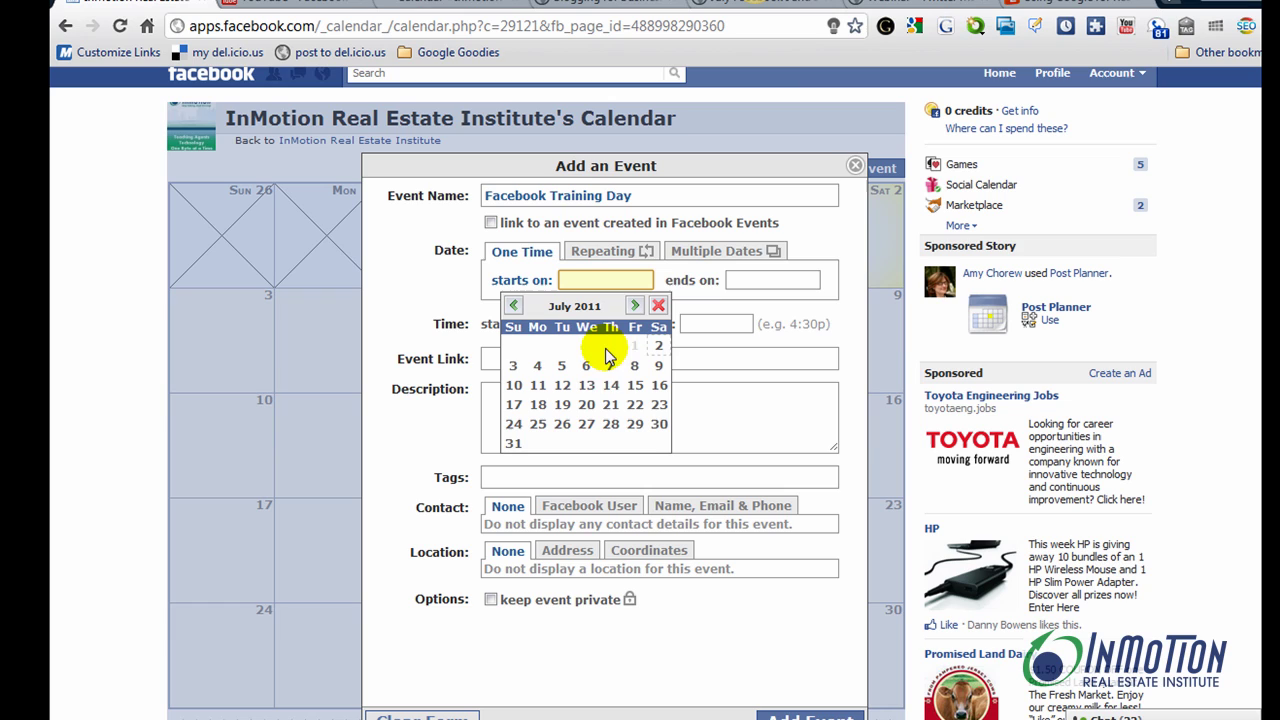
left_click(633, 421)
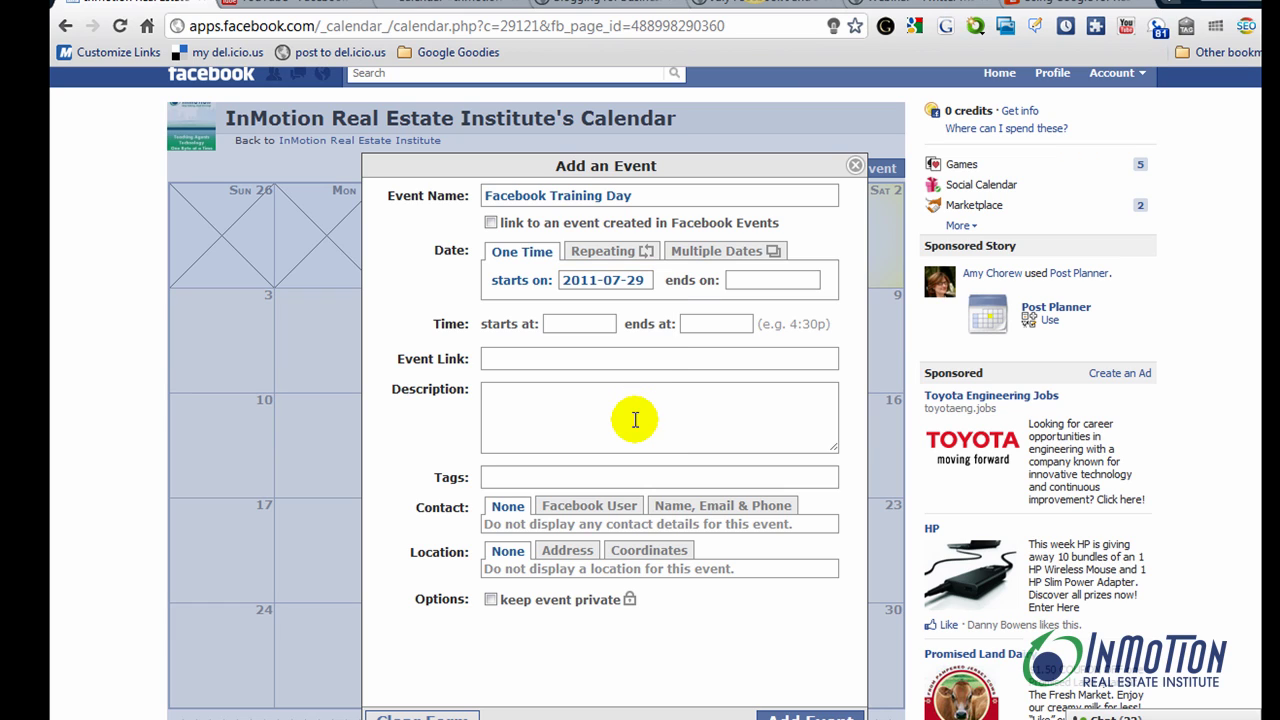
left_click(792, 279)
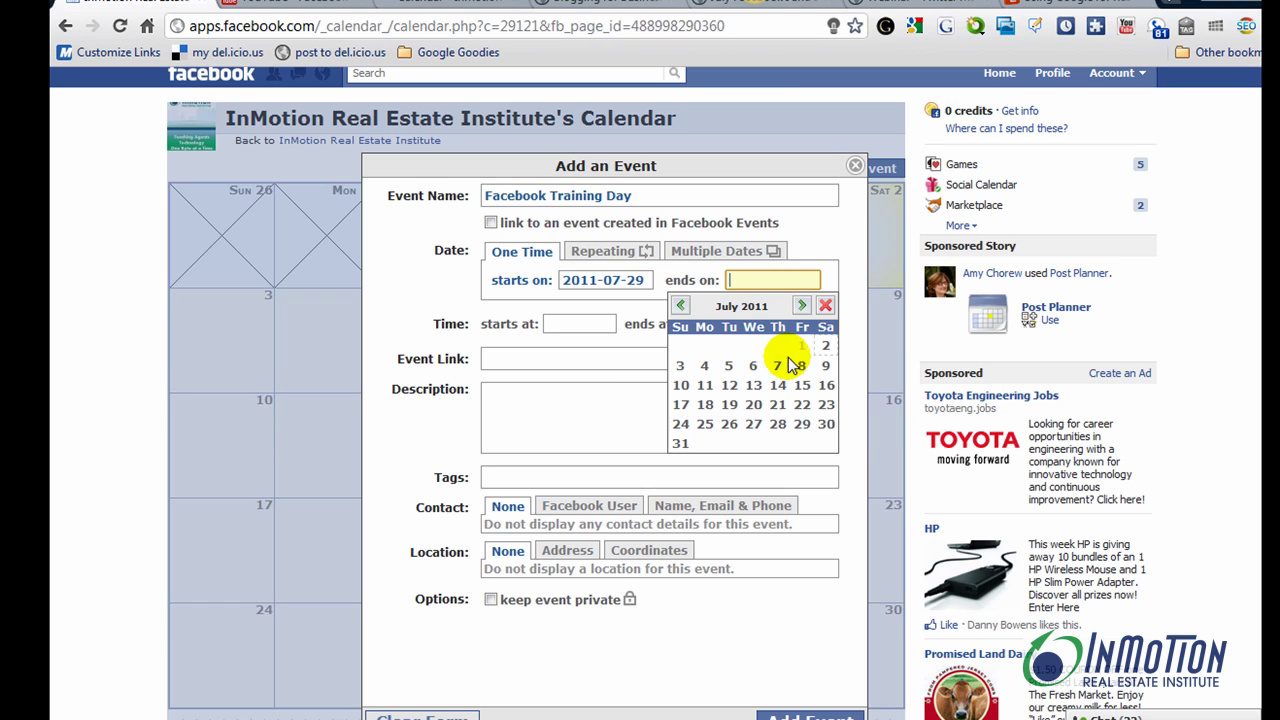
left_click(802, 423)
left_click(566, 323)
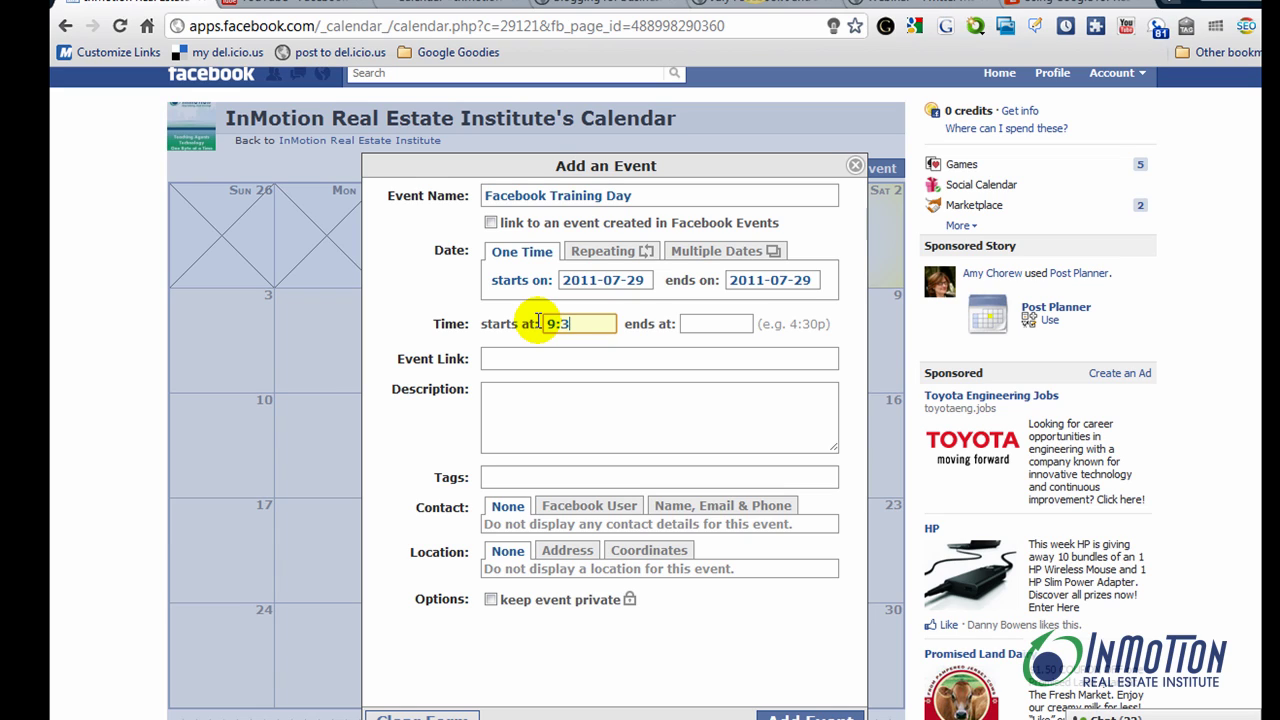
key("Tab")
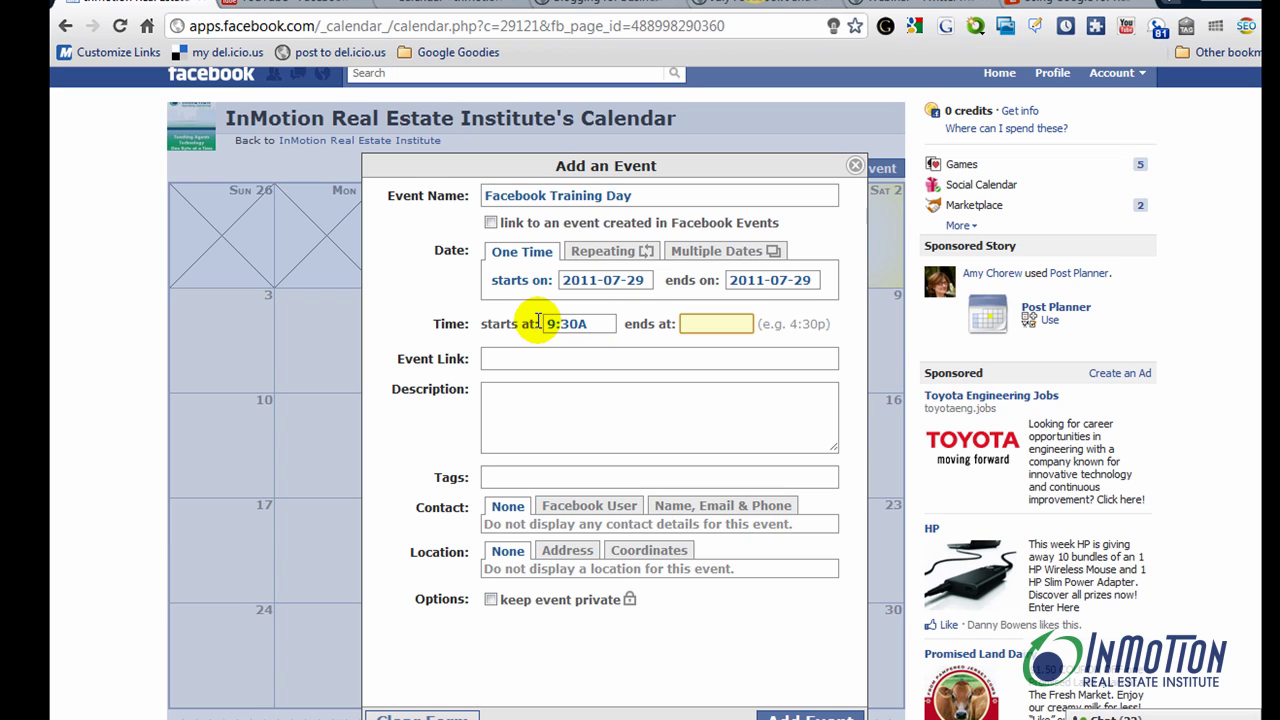
type("4:45PM")
key("Tab")
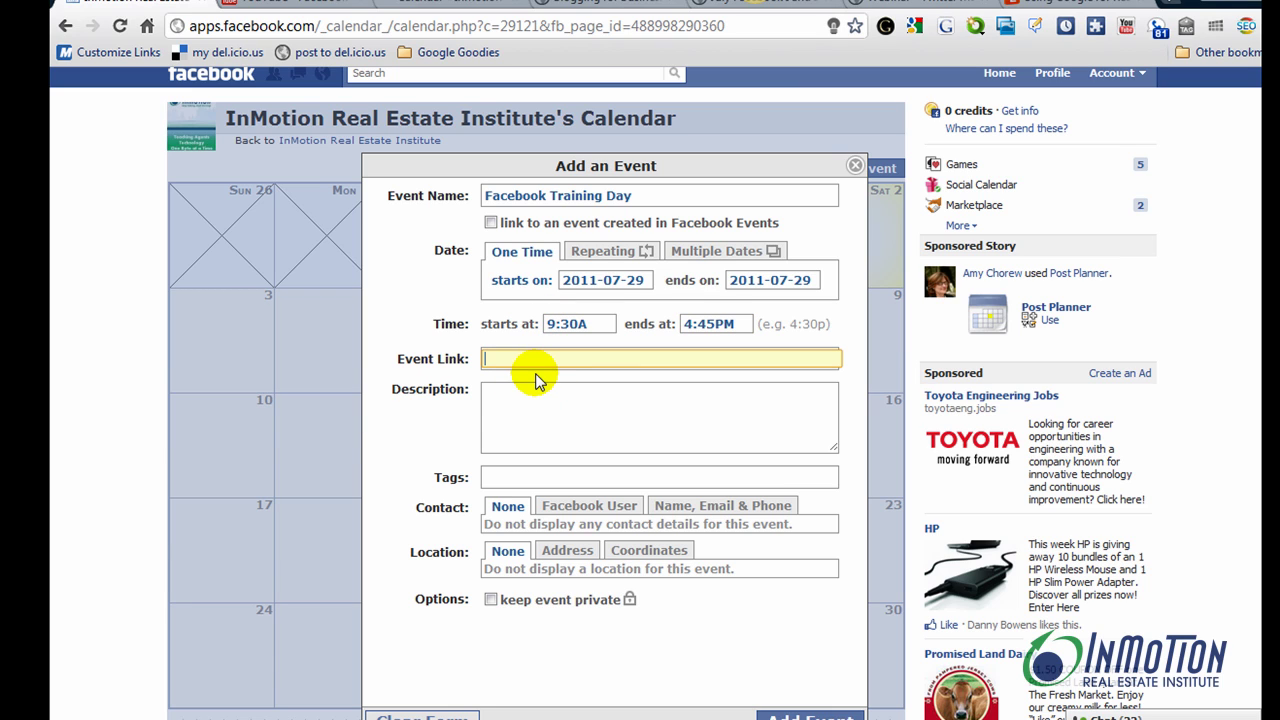
Copy the Constant Contact registration page URL and paste it into the event's Event Link
left_click(450, 6)
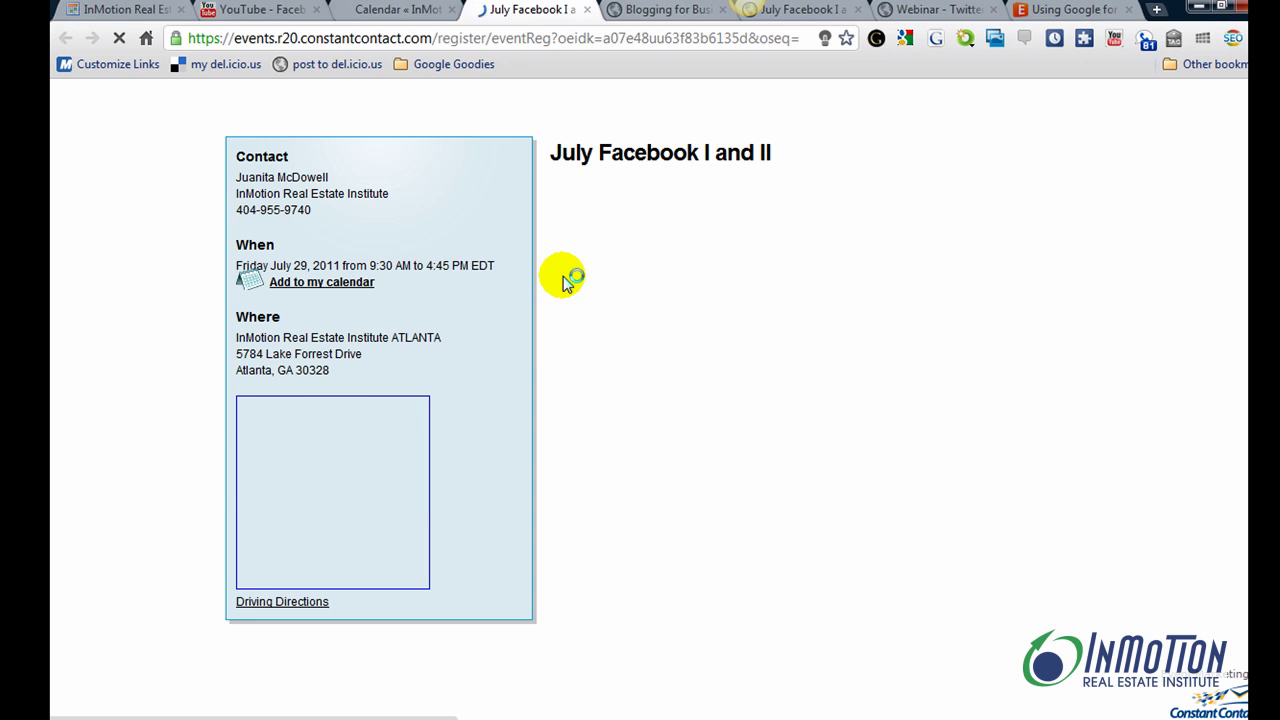
left_click(410, 40)
right_click(428, 44)
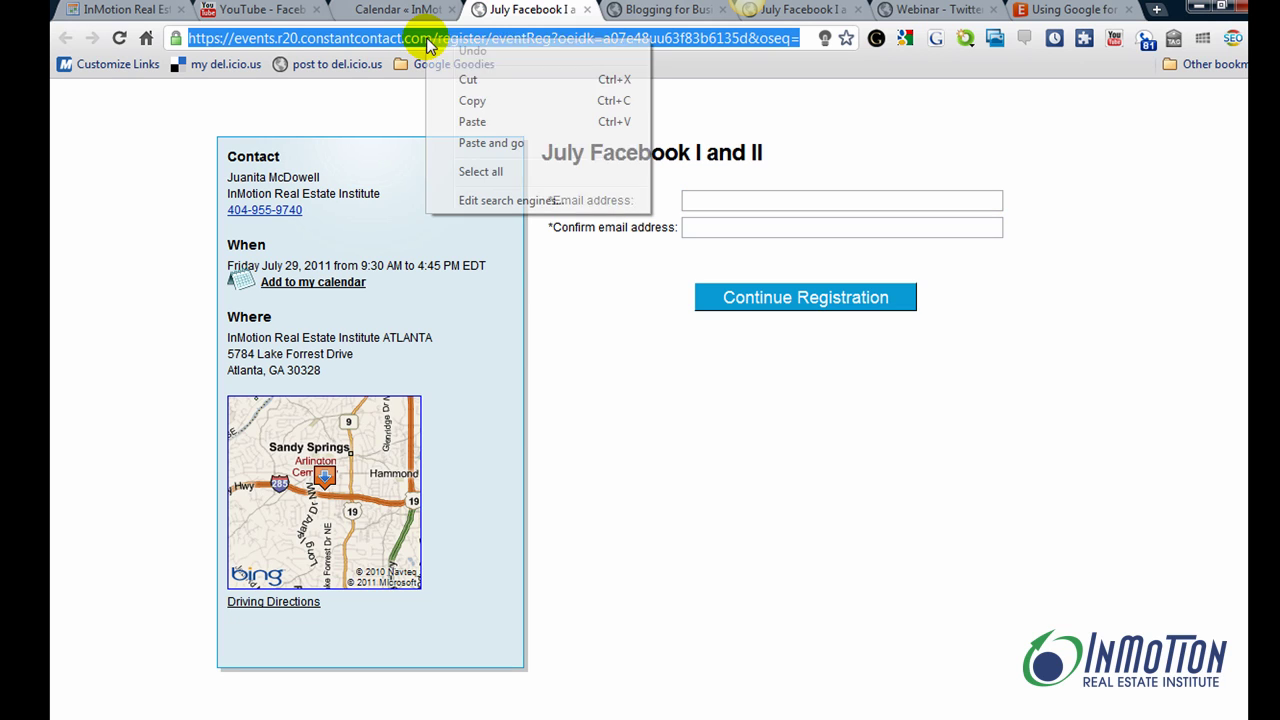
left_click(480, 102)
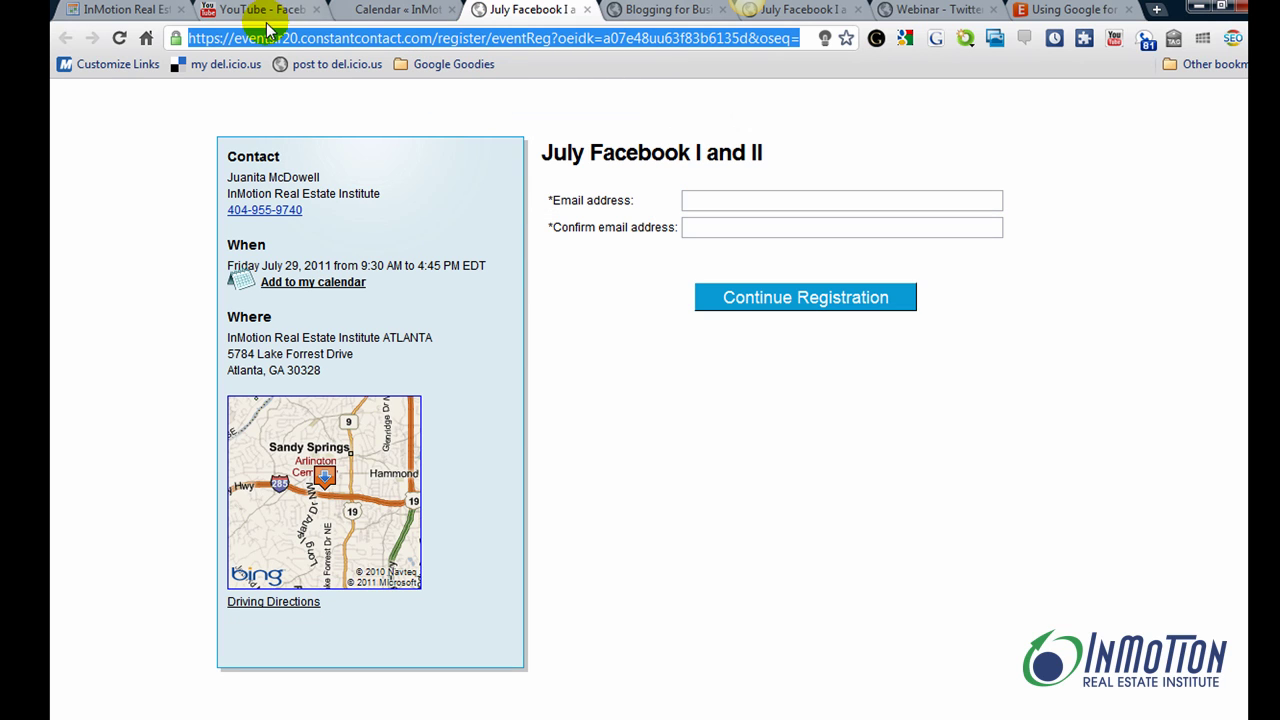
left_click(130, 10)
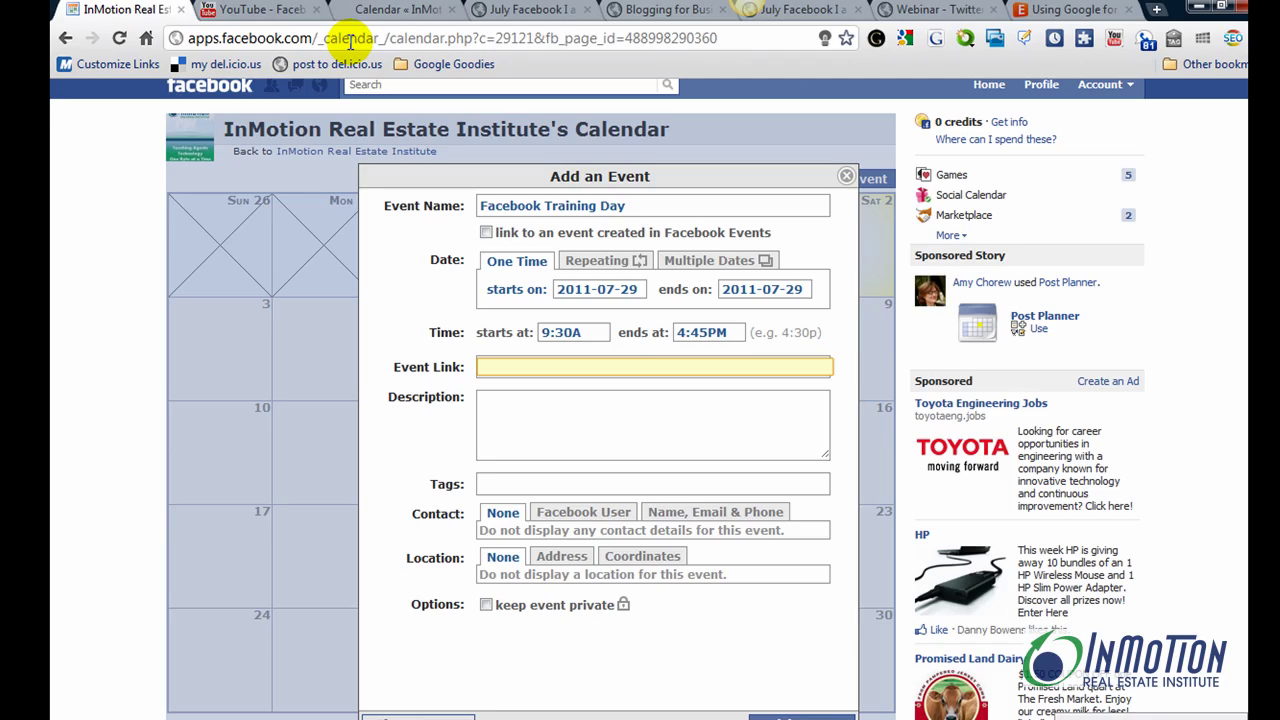
right_click(508, 370)
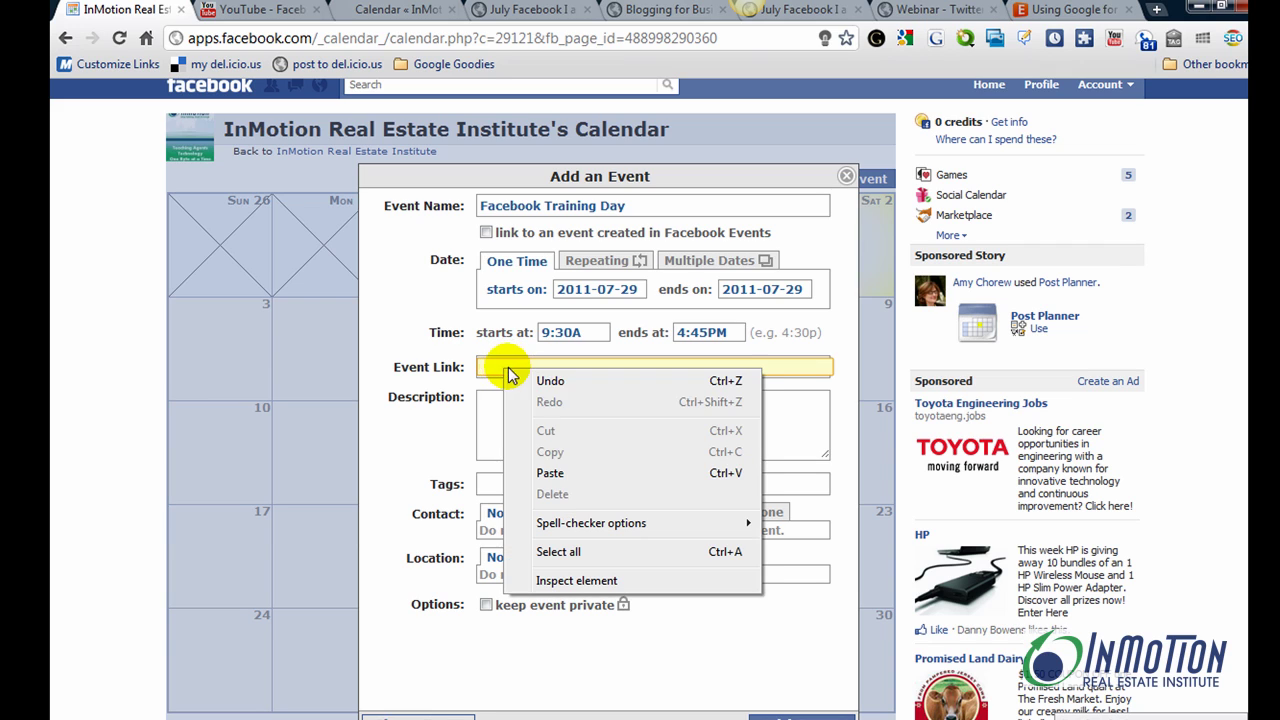
left_click(550, 473)
Copy the July Facebook class description text from the InMotion events list page
left_click(500, 400)
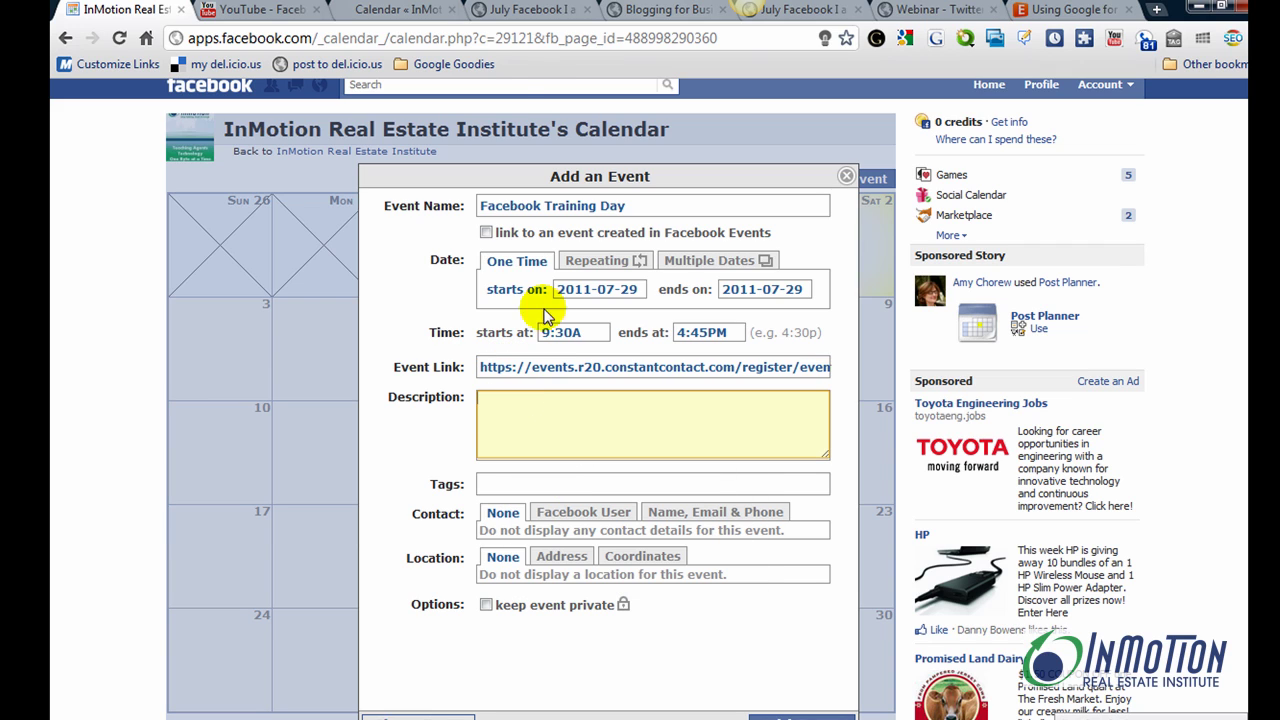
left_click(398, 10)
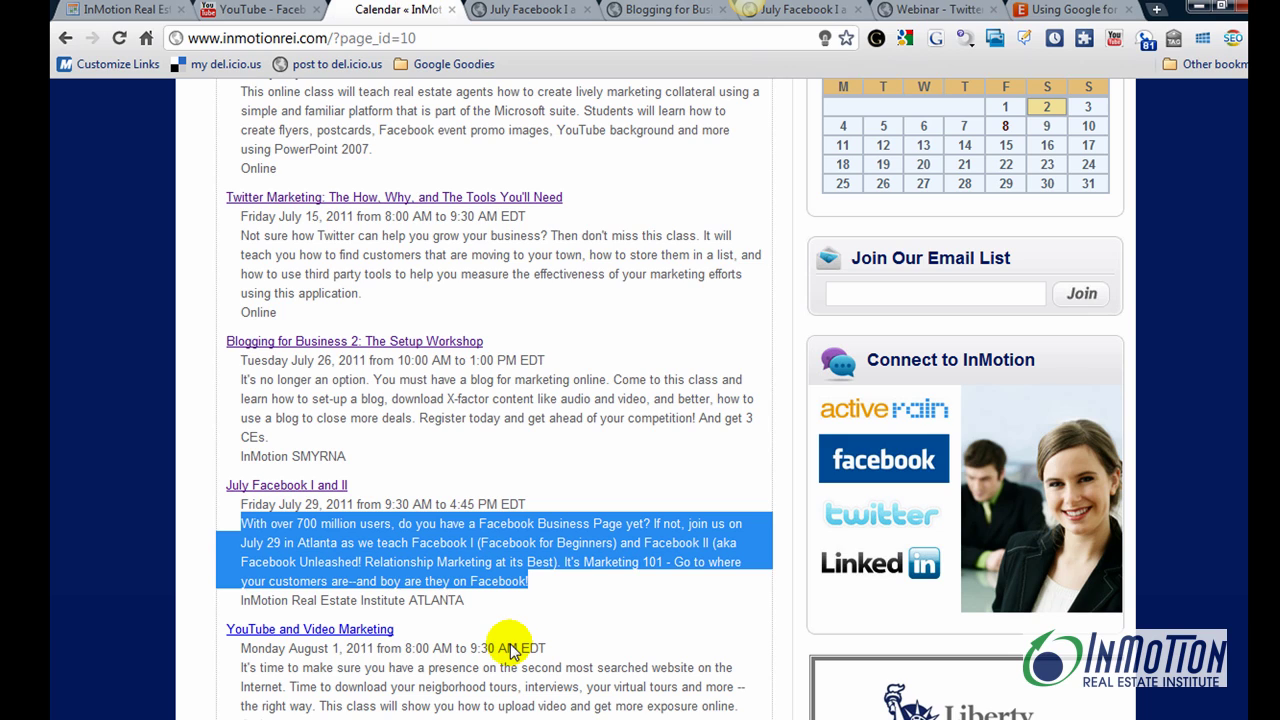
right_click(447, 533)
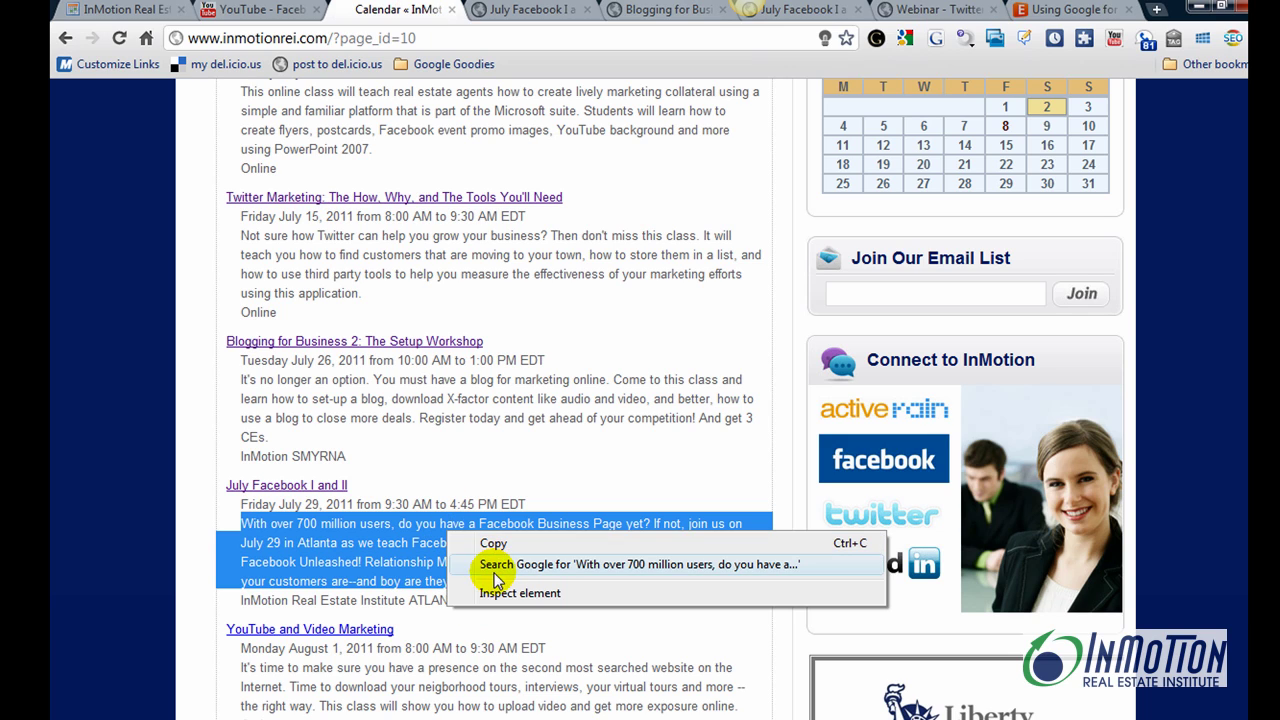
left_click(493, 543)
Paste the class description into Description and add the suggested facebook training tags
left_click(120, 9)
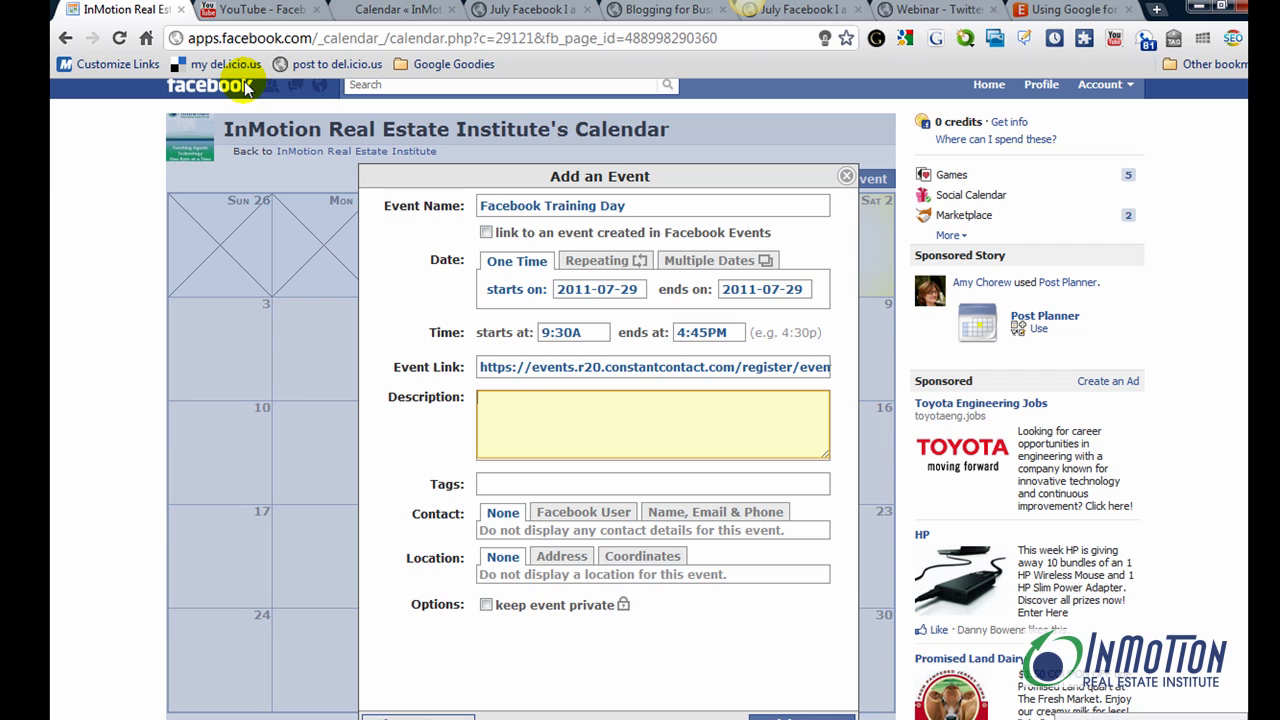
right_click(507, 406)
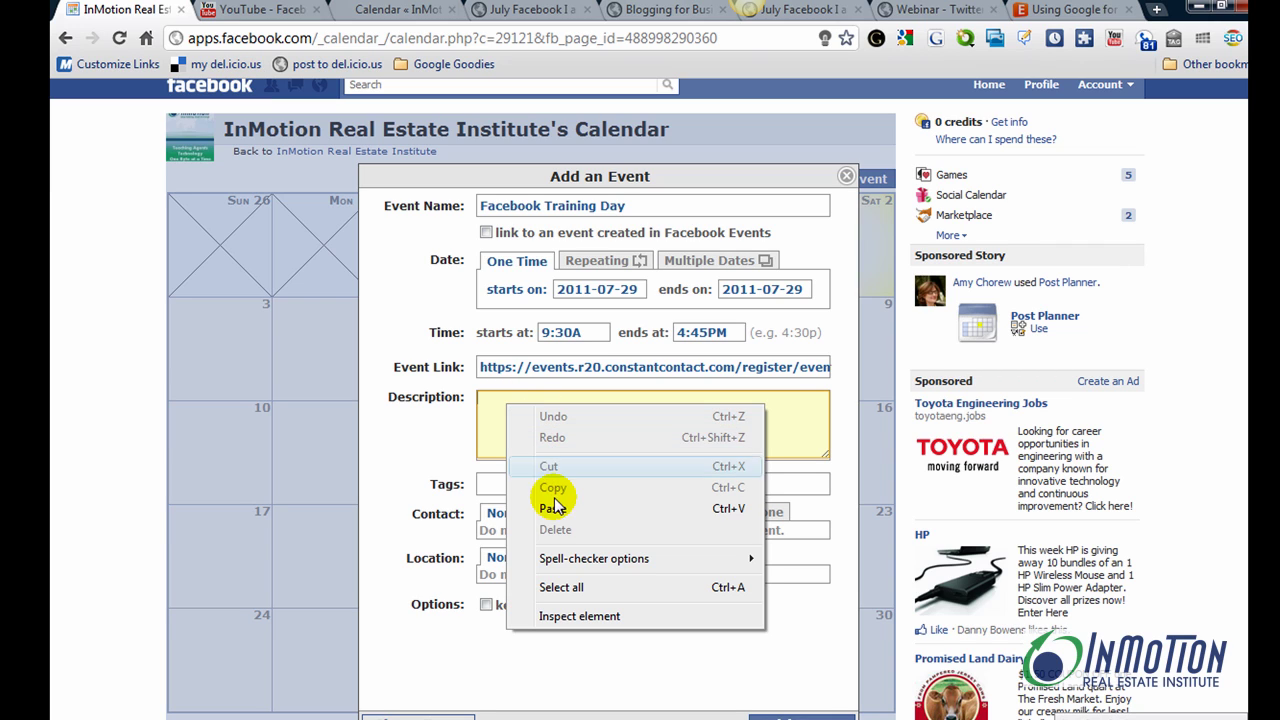
left_click(553, 507)
left_click(499, 486)
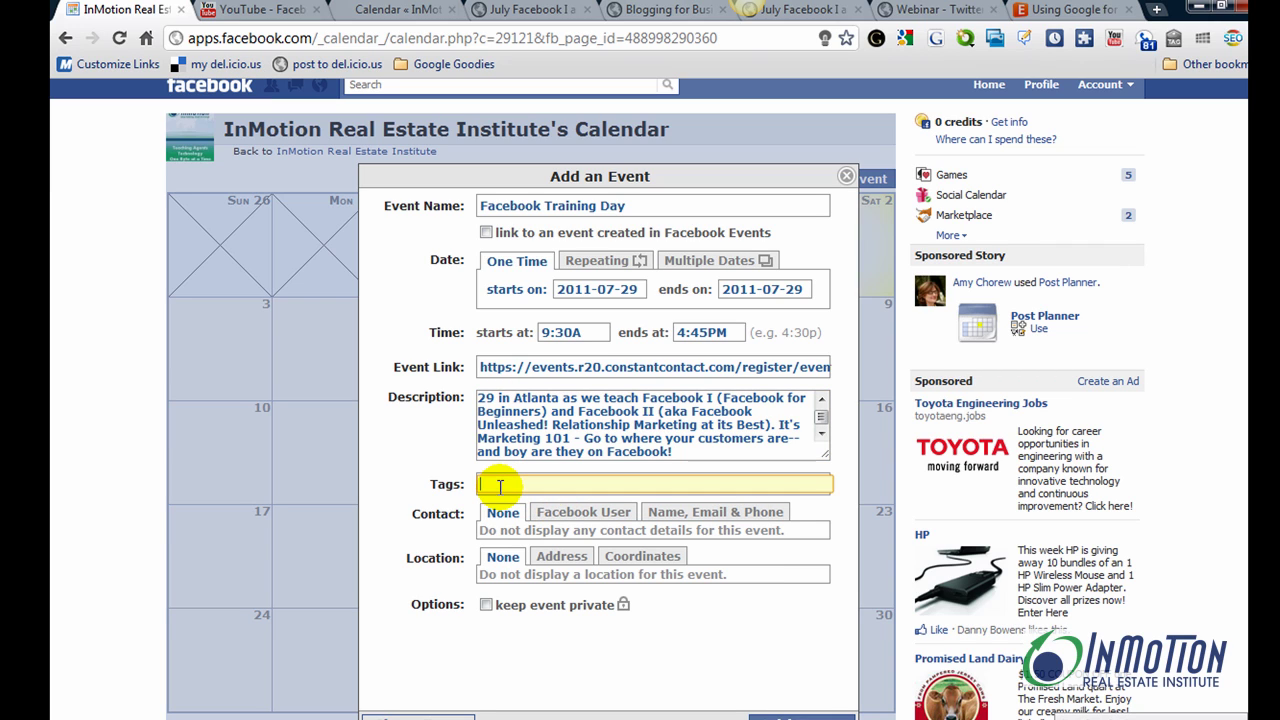
type("fac")
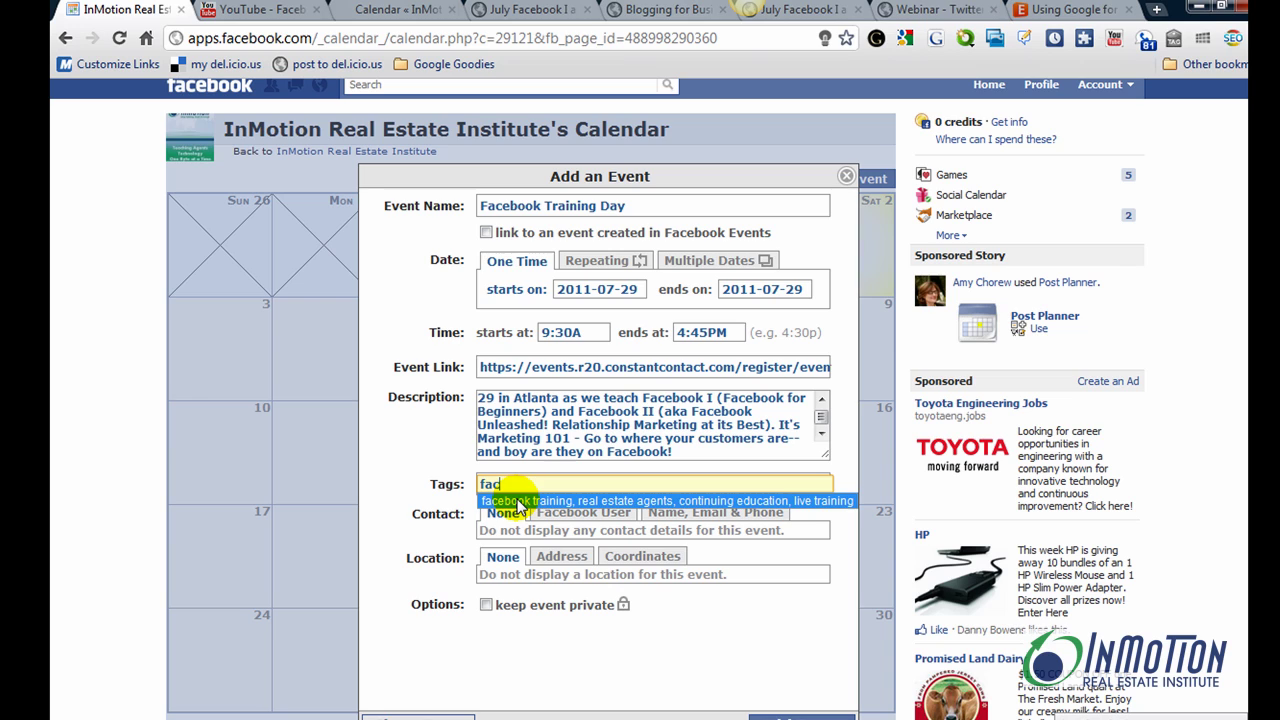
left_click(517, 501)
Make a Facebook User the contact and enter the Atlanta, GA street address as location
left_click(560, 512)
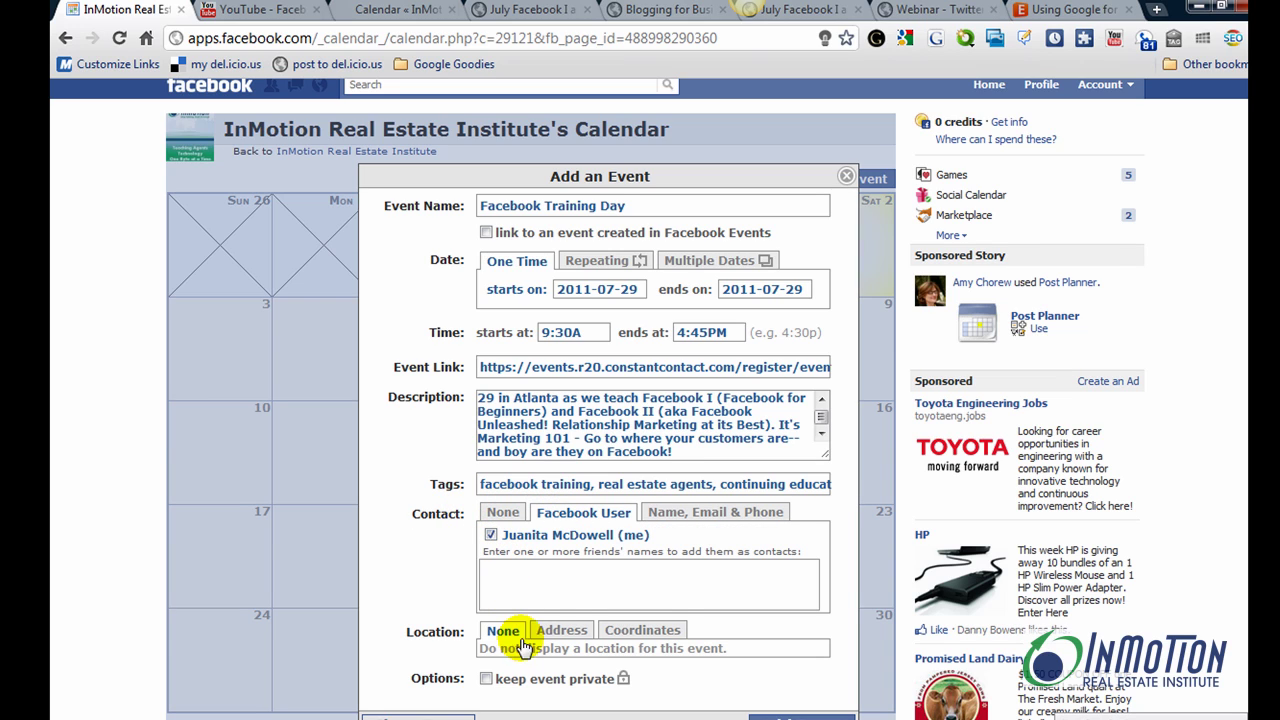
left_click(560, 630)
scroll(523, 629, "down", 1)
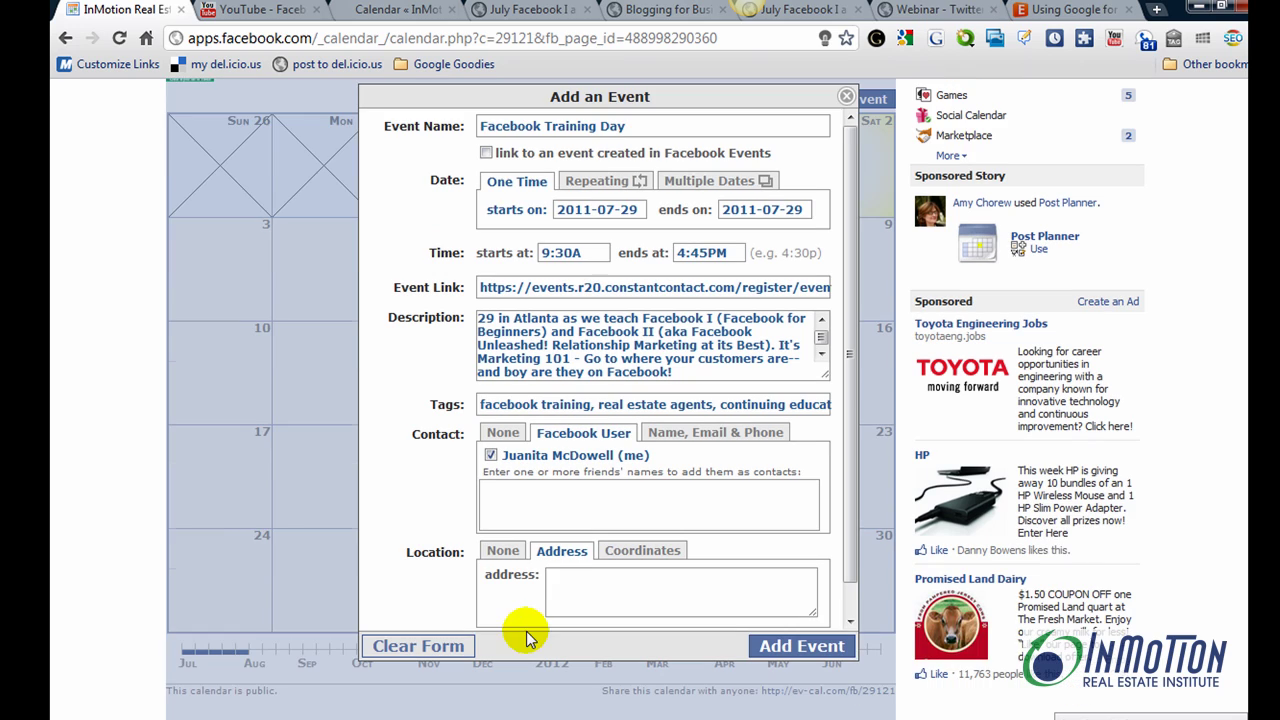
left_click(567, 573)
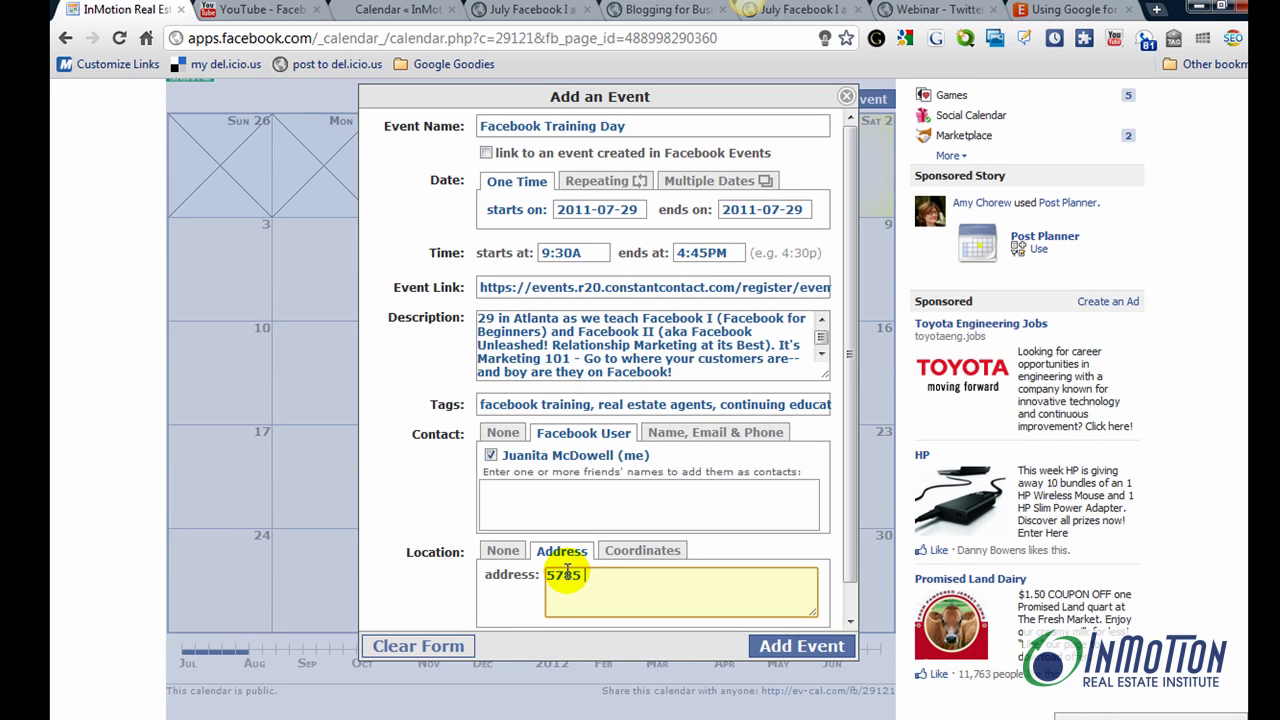
type("5785 Lake forre")
type("est Drive Atlant")
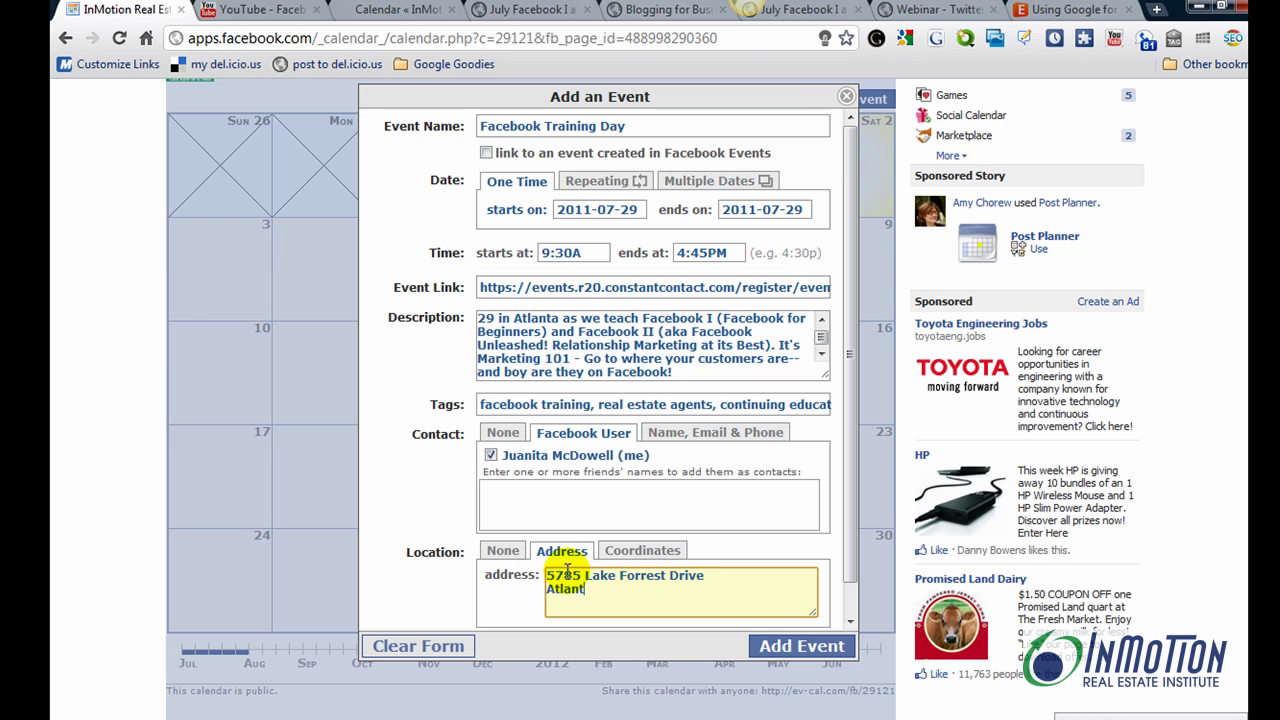
type("a, GA 30328")
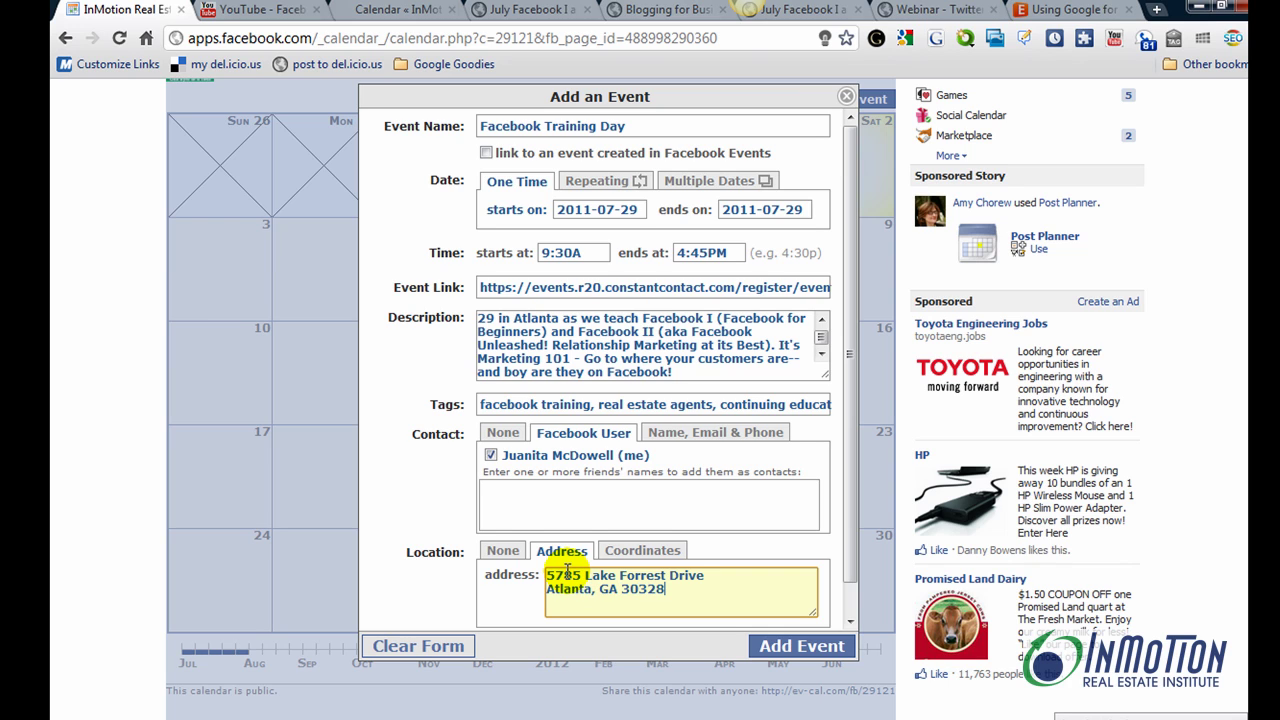
left_click(778, 656)
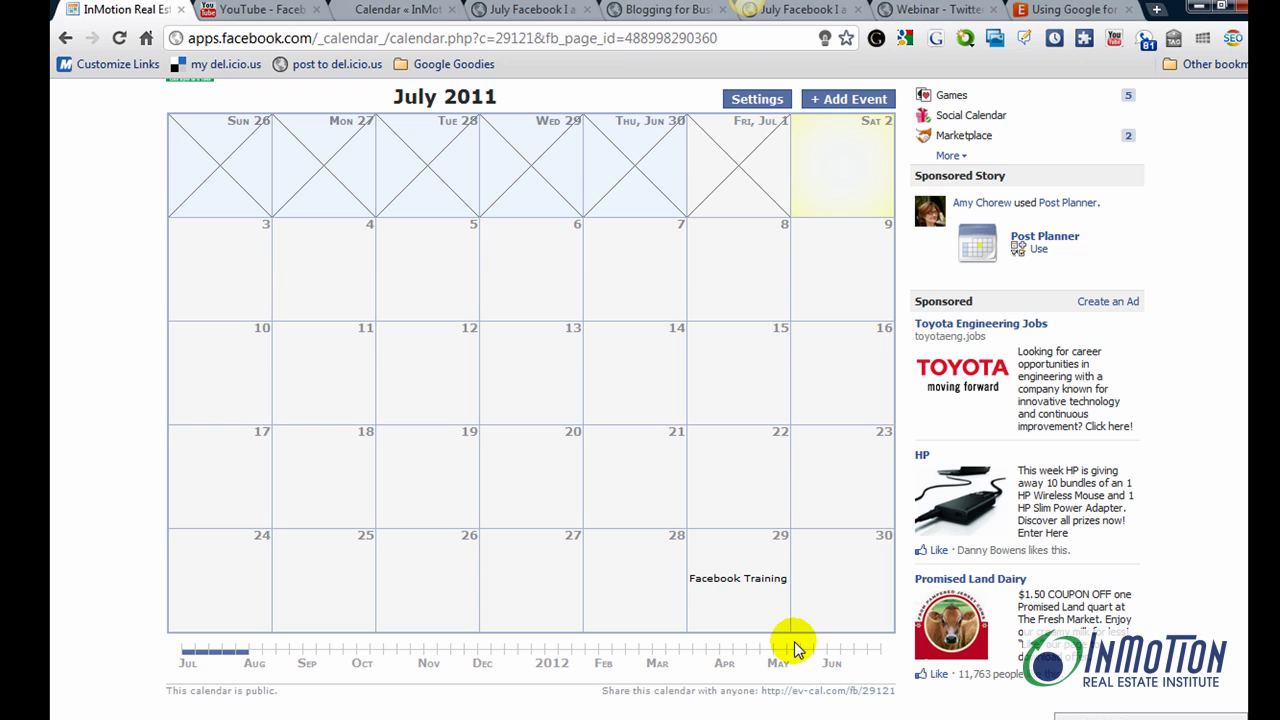
scroll(1100, 171, "down", 1)
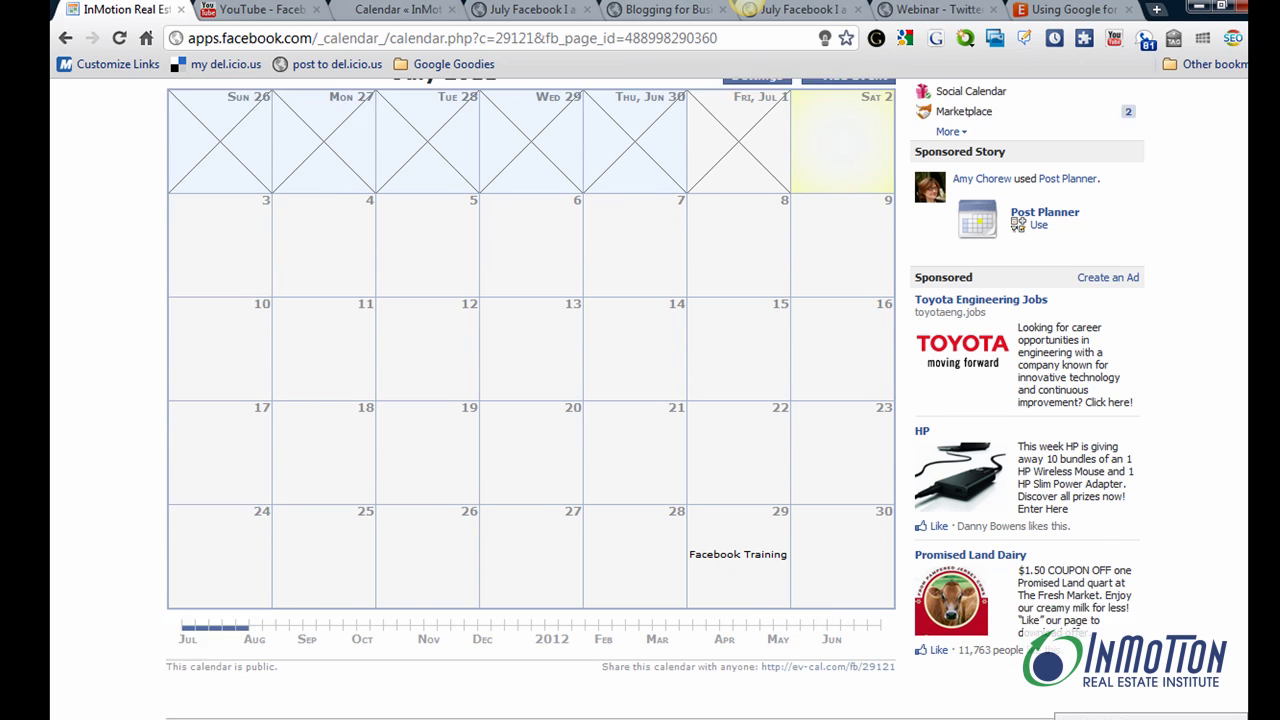
mouse_move(733, 527)
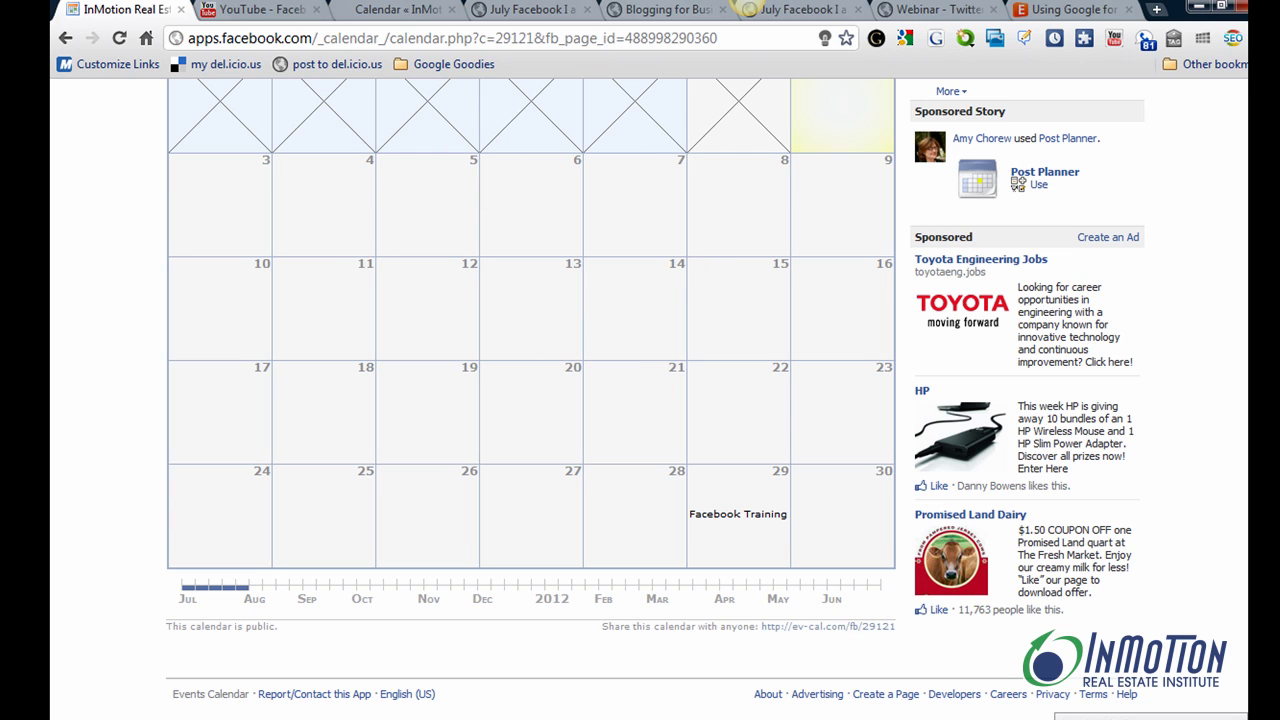
scroll(640, 400, "up", 3)
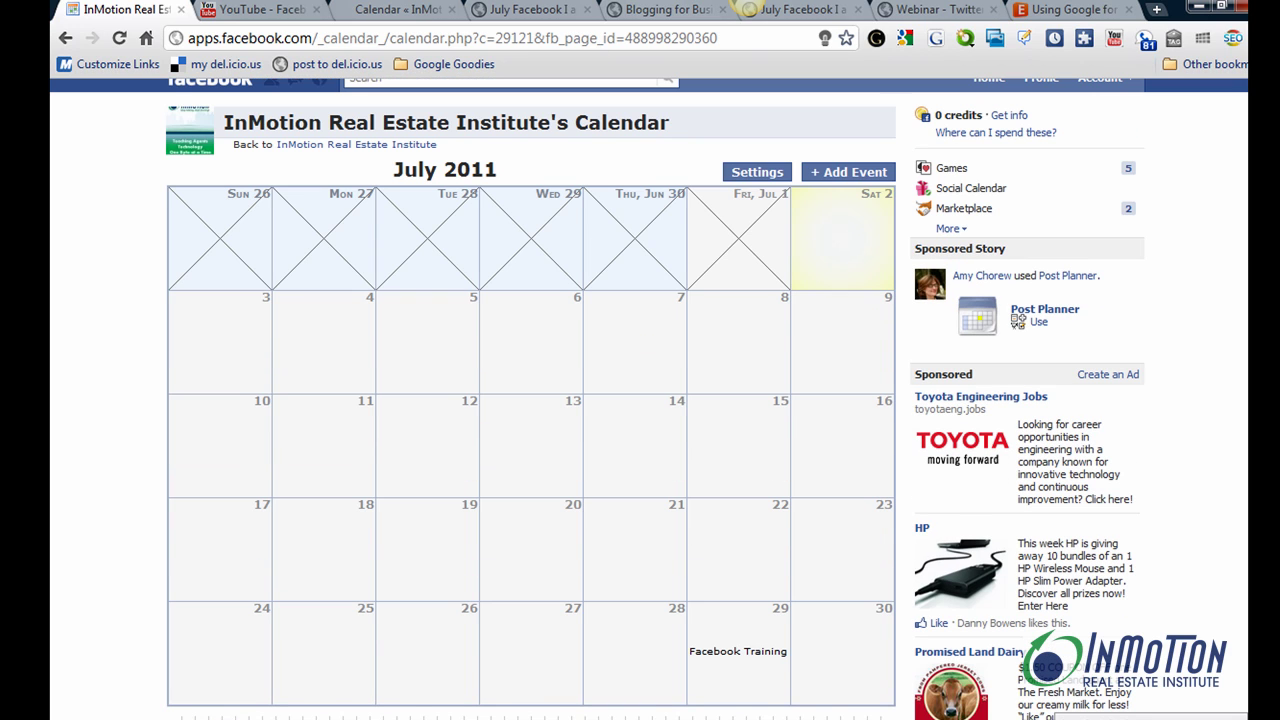
mouse_move(745, 654)
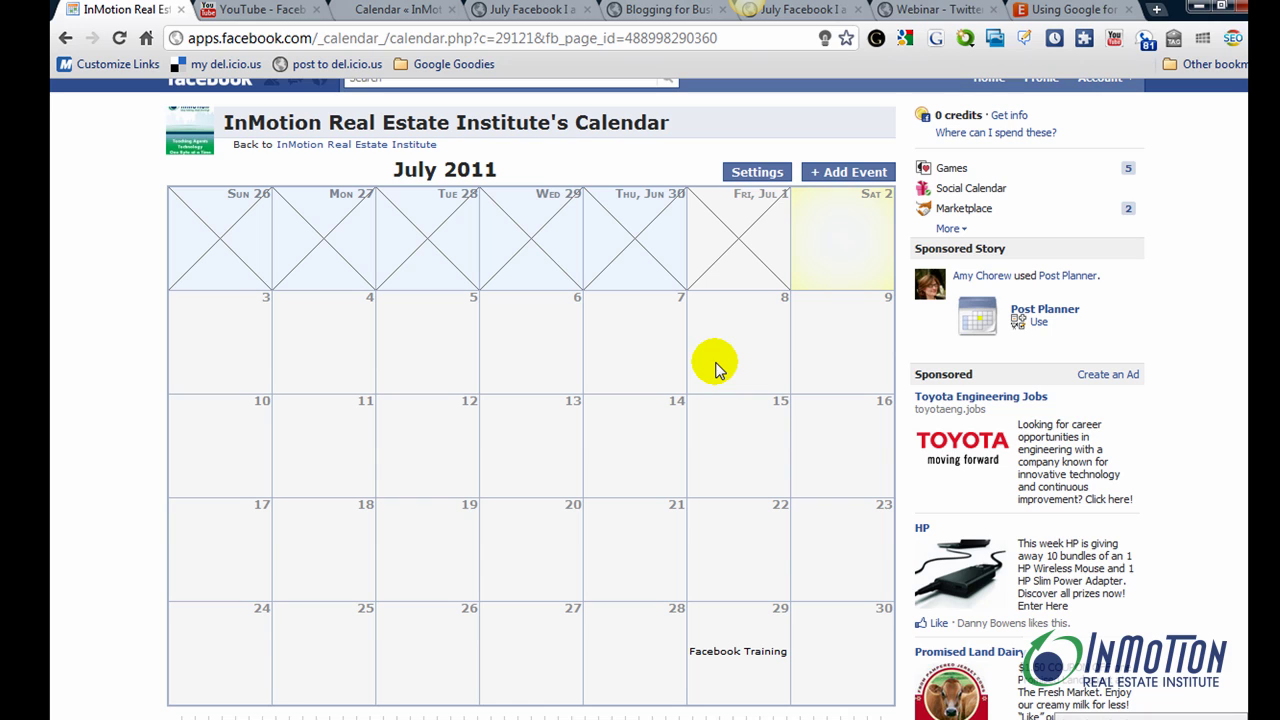
scroll(640, 400, "up", 1)
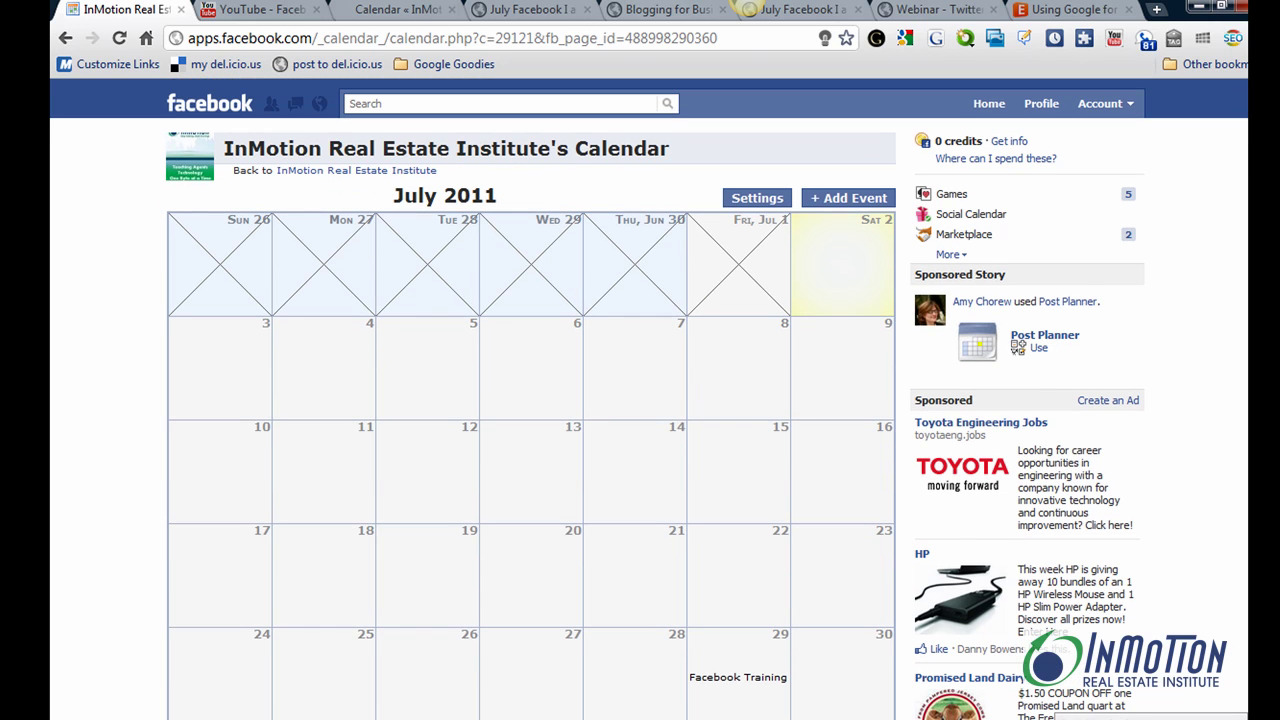